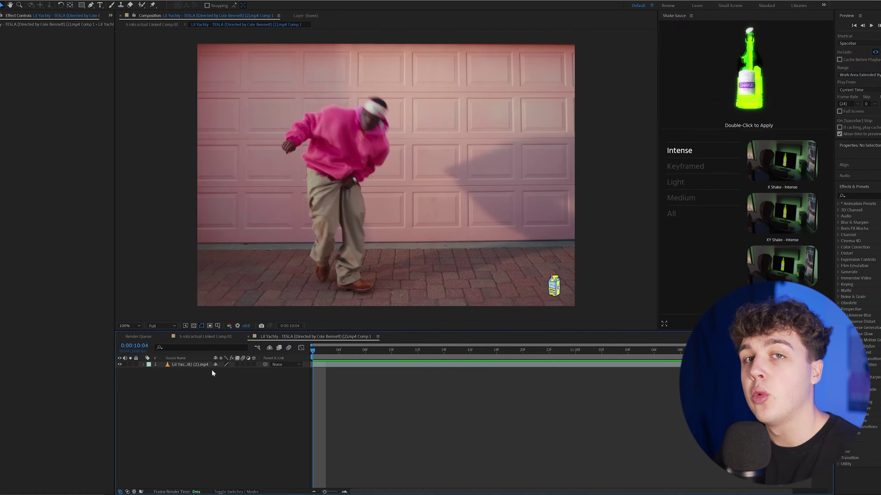
Step: Refine the dancer's Roto Brush matte with a feather of 9.2 and a slight inward edge shift, and review the cut-out over time
{"action": "left_click", "coordinate": [189, 364]}
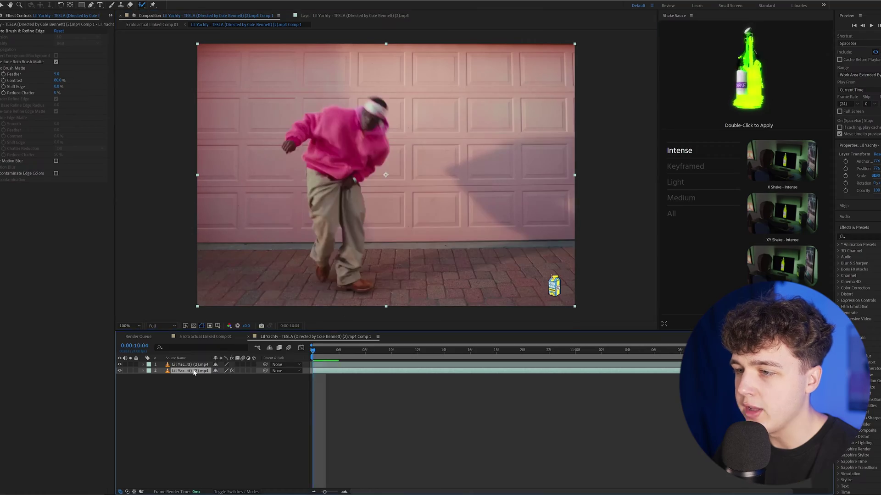
{"action": "mouse_move", "coordinate": [314, 351]}
{"action": "left_mouse_down"}
{"action": "mouse_move", "coordinate": [404, 352]}
{"action": "mouse_move", "coordinate": [312, 353]}
{"action": "left_mouse_up"}
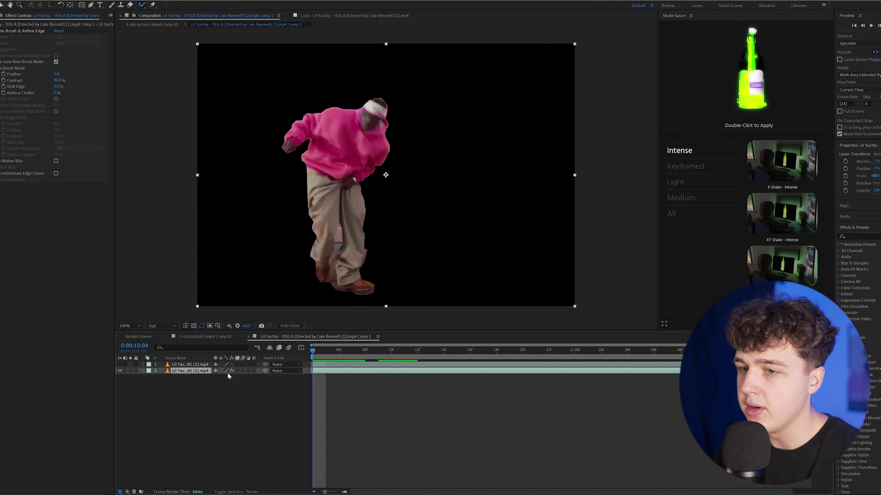
{"action": "left_click_drag", "start_coordinate": [58, 75], "coordinate": [73, 76]}
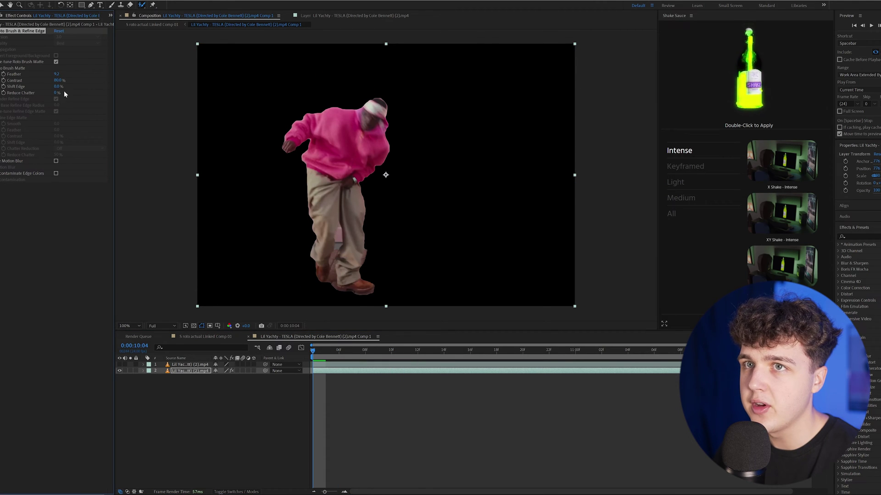
{"action": "key", "text": "space"}
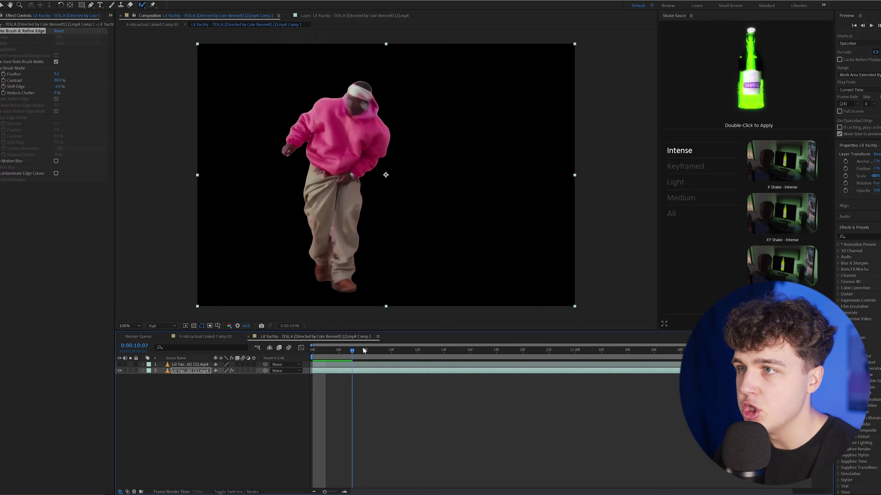
{"action": "left_click", "coordinate": [394, 353]}
{"action": "left_click_drag", "start_coordinate": [394, 353], "coordinate": [311, 352]}
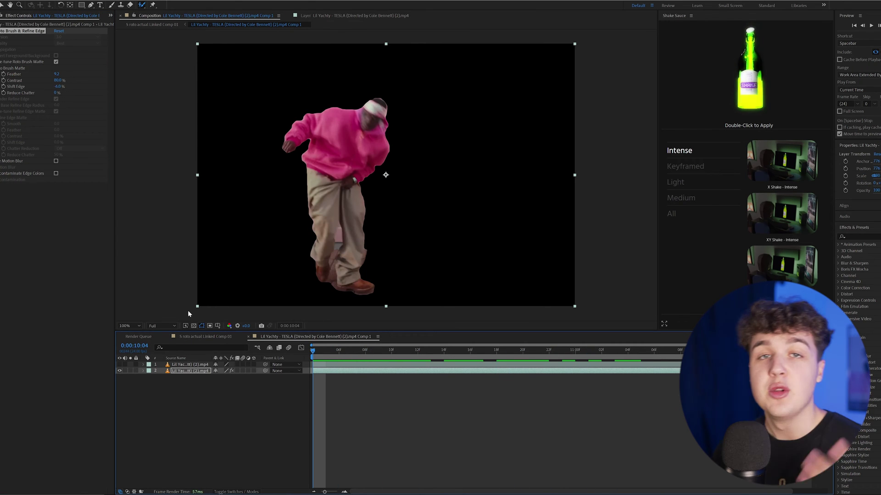
Step: Place the rotoscoped dancer layer above the original footage, checking each layer's visibility and leaving both visible
{"action": "left_click", "coordinate": [120, 364]}
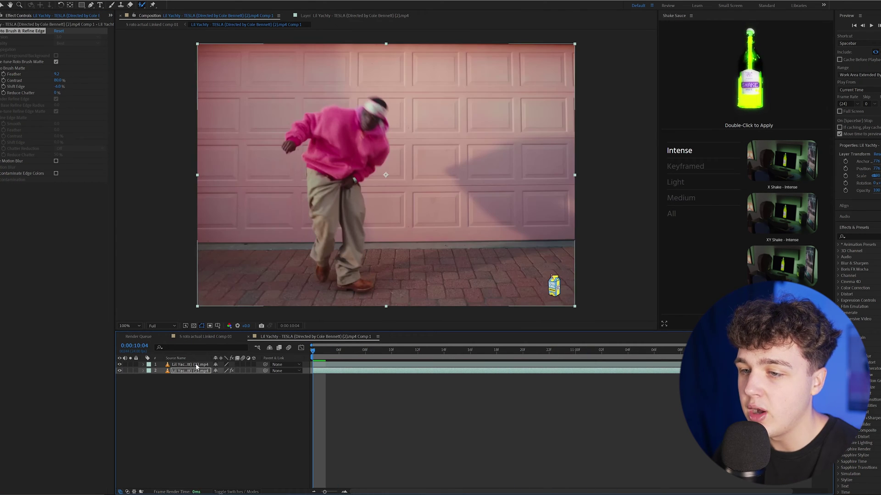
{"action": "left_click", "coordinate": [120, 371]}
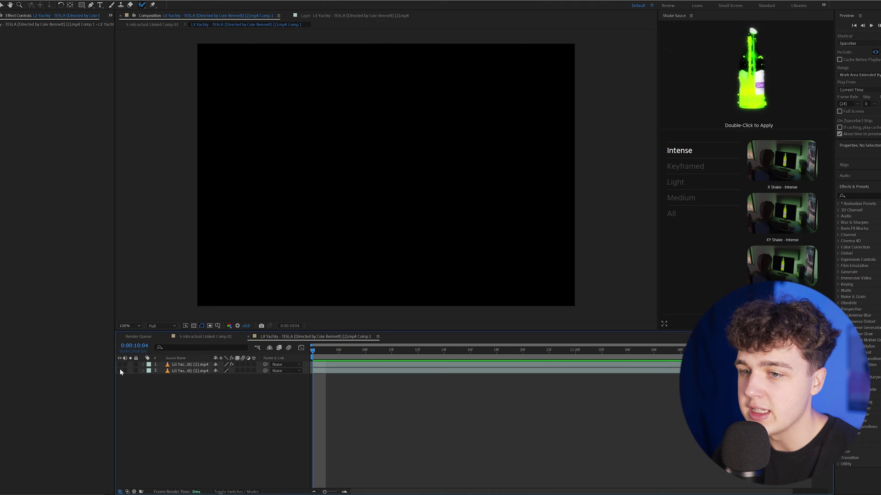
{"action": "left_click", "coordinate": [119, 365]}
{"action": "left_click", "coordinate": [119, 364]}
{"action": "left_click", "coordinate": [119, 370]}
{"action": "left_click", "coordinate": [119, 371]}
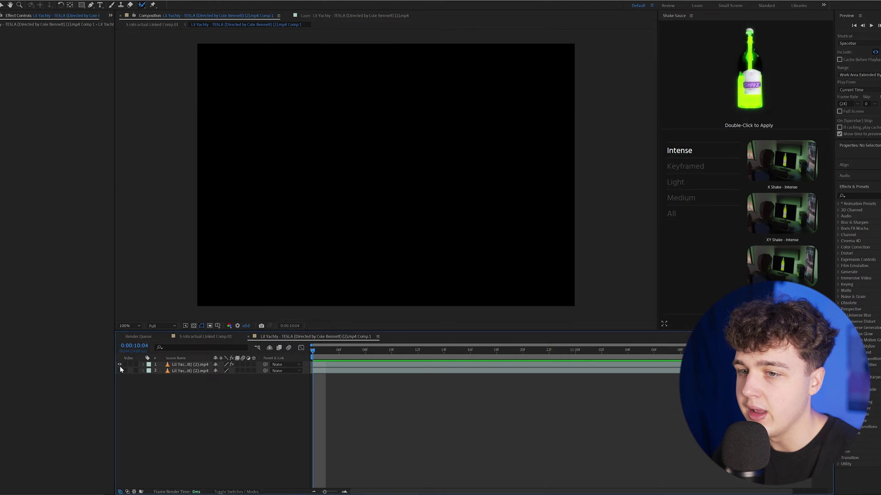
{"action": "left_click", "coordinate": [120, 365]}
{"action": "left_click", "coordinate": [119, 371]}
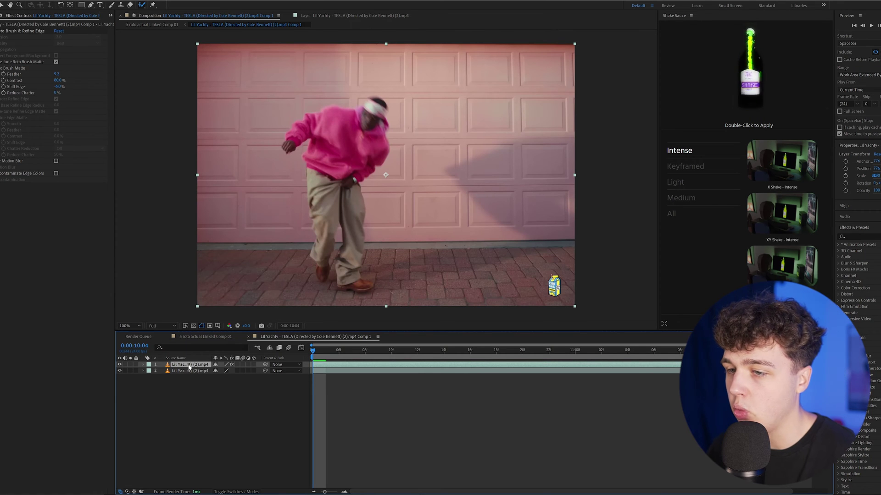
Step: Duplicate the rotoscoped layer and apply the Echo effect to the lower copy with the original footage hidden
{"action": "key", "text": "ctrl+d"}
{"action": "left_click", "coordinate": [119, 377]}
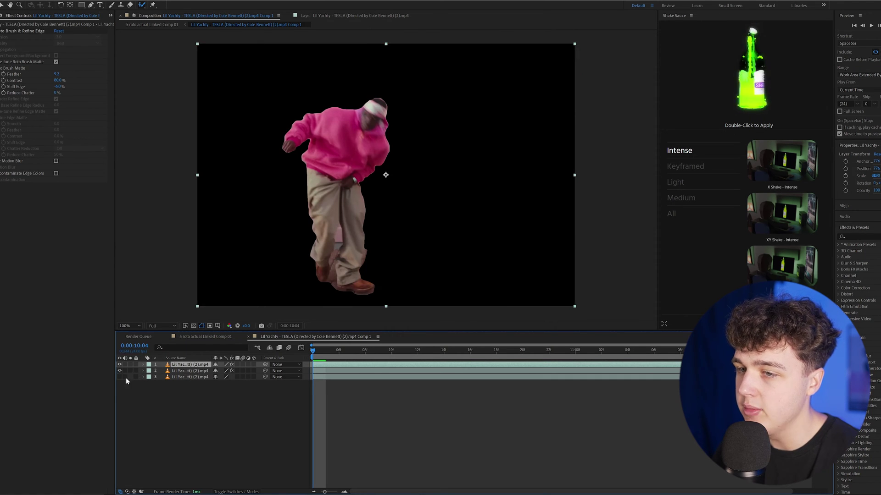
{"action": "left_click", "coordinate": [189, 371]}
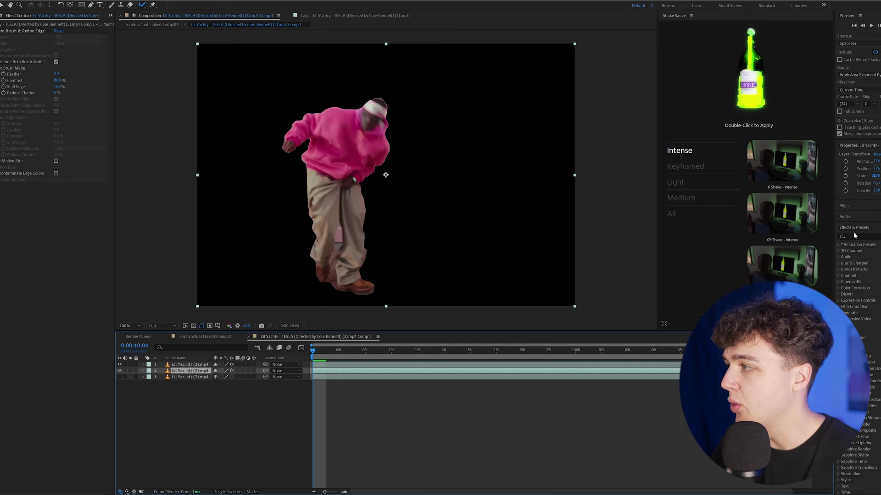
{"action": "left_click", "coordinate": [851, 235]}
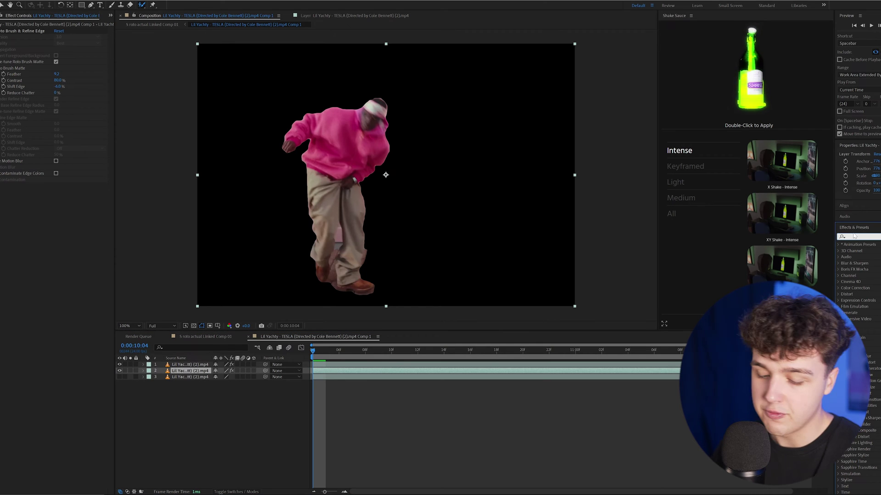
{"action": "type", "text": "echo"}
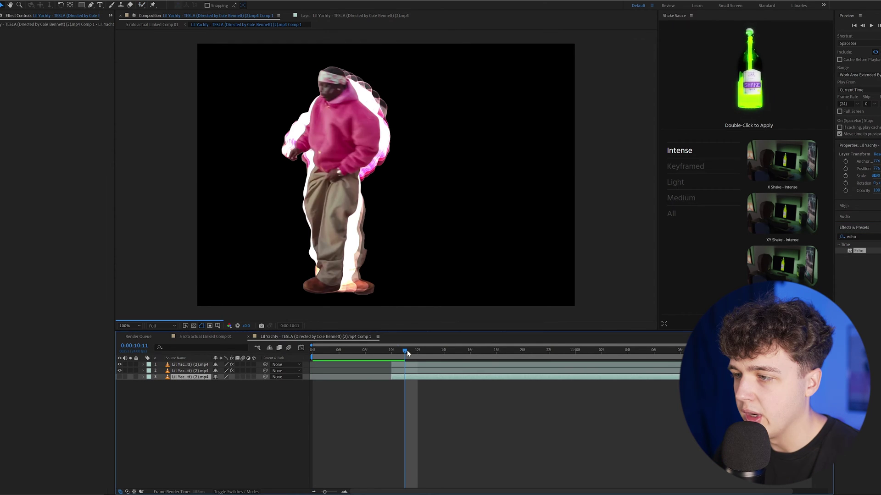
Step: Review the echo trail at several points in time and turn the original footage's visibility back on
{"action": "left_click", "coordinate": [414, 349]}
{"action": "left_click", "coordinate": [487, 350]}
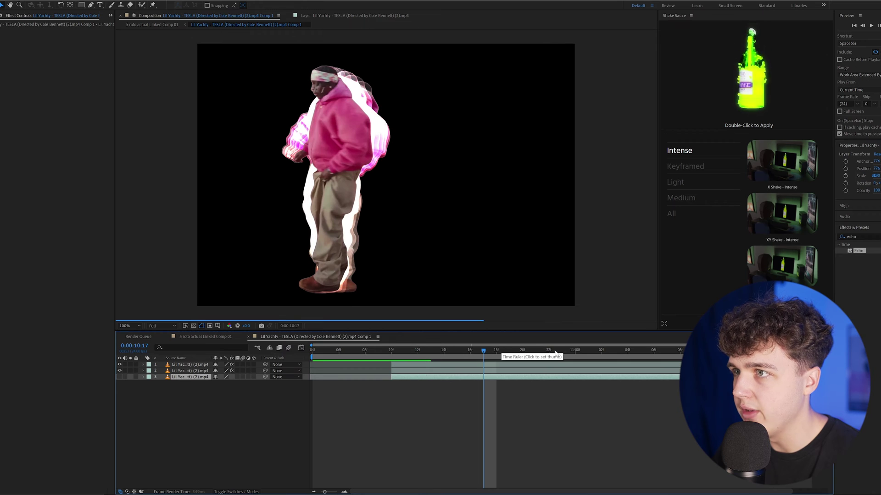
{"action": "left_click", "coordinate": [609, 350]}
{"action": "left_click", "coordinate": [667, 349]}
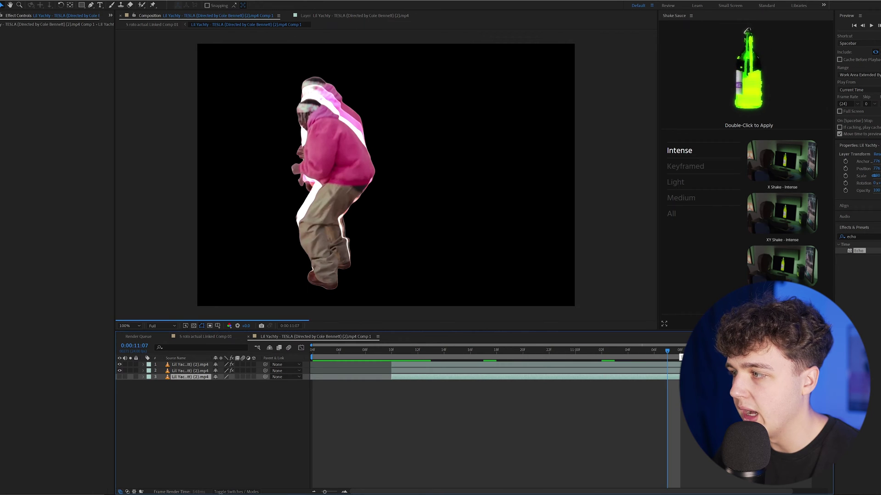
{"action": "left_click", "coordinate": [392, 350]}
{"action": "left_click", "coordinate": [123, 376]}
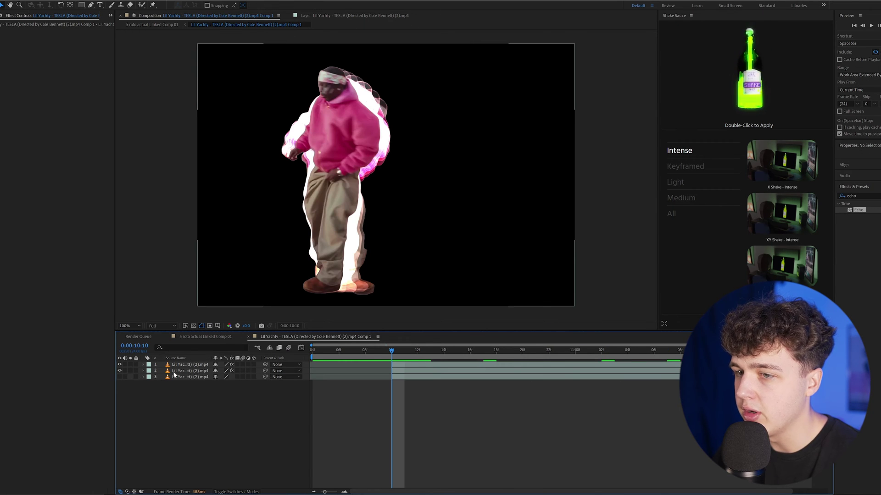
{"action": "left_click", "coordinate": [120, 377]}
Step: Set the Echo effect's decay to 0.7 on the lower cut-out copy and choose another echo operator
{"action": "left_click", "coordinate": [411, 371]}
{"action": "left_click", "coordinate": [417, 352]}
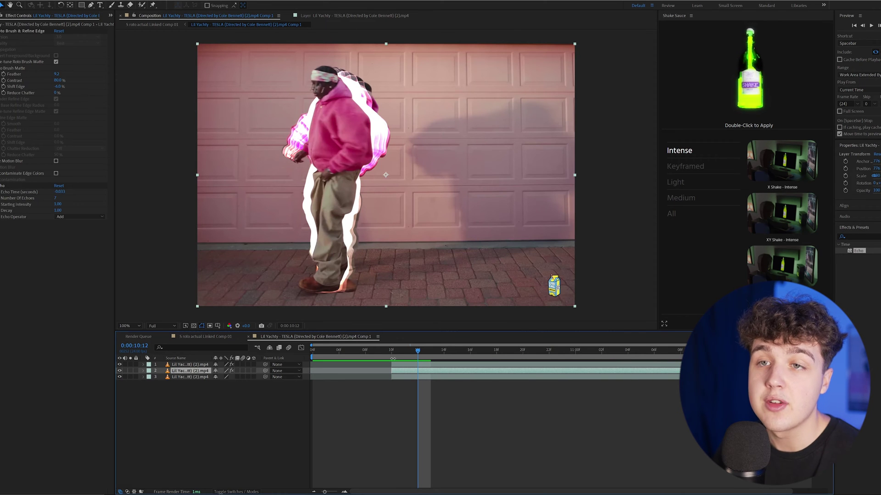
{"action": "left_click", "coordinate": [58, 211]}
{"action": "type", "text": "0.7"}
{"action": "key", "text": "Return"}
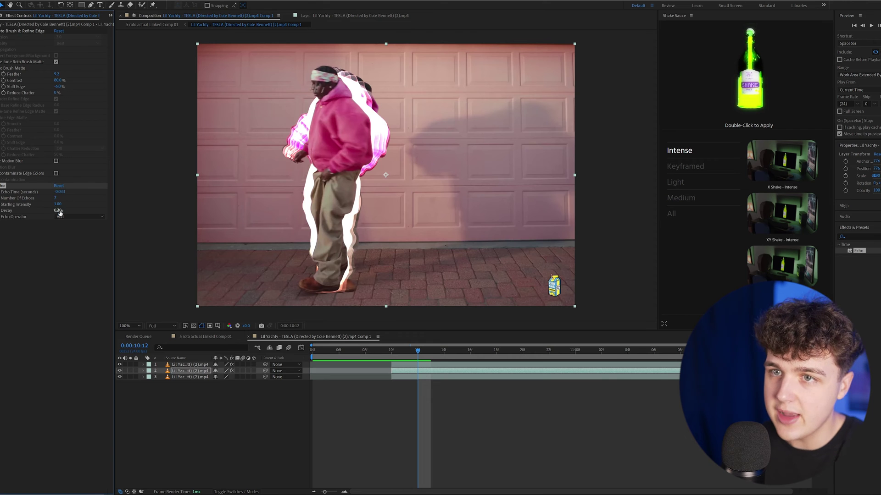
{"action": "left_click", "coordinate": [72, 216]}
{"action": "left_click", "coordinate": [69, 231]}
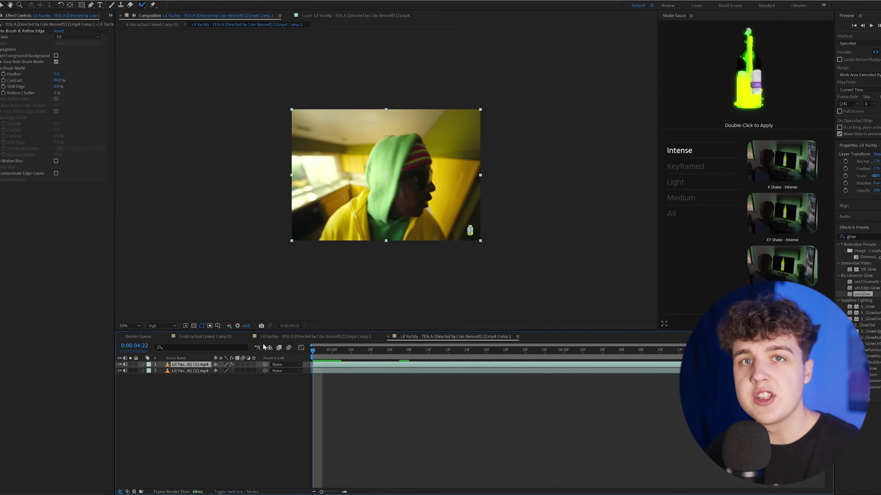
Step: Apply the Brightness & Contrast effect to the background footage layer of the second composition
{"action": "left_click", "coordinate": [186, 371]}
{"action": "double_click", "coordinate": [864, 237]}
{"action": "type", "text": "brigh"}
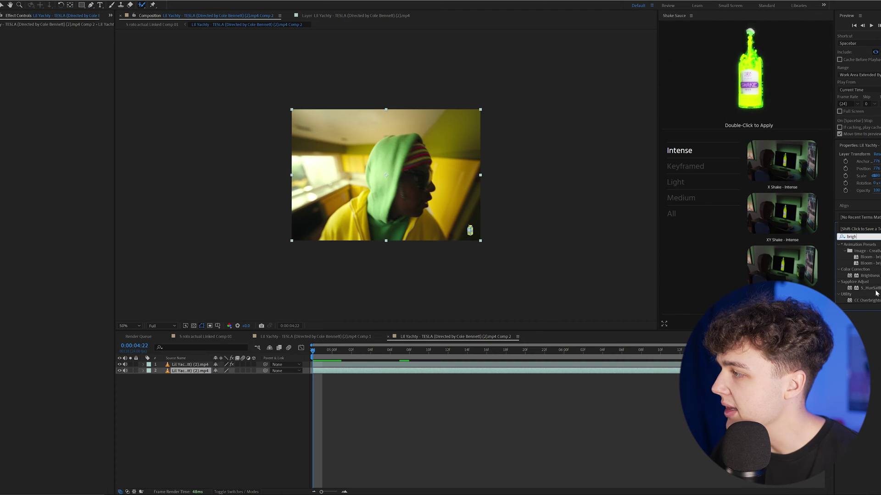
{"action": "left_click_drag", "start_coordinate": [869, 275], "coordinate": [193, 377]}
Step: Add an expression to the background layer's Brightness with wiggle(20,30) on its second line, and preview the flicker
{"action": "left_click", "coordinate": [143, 370]}
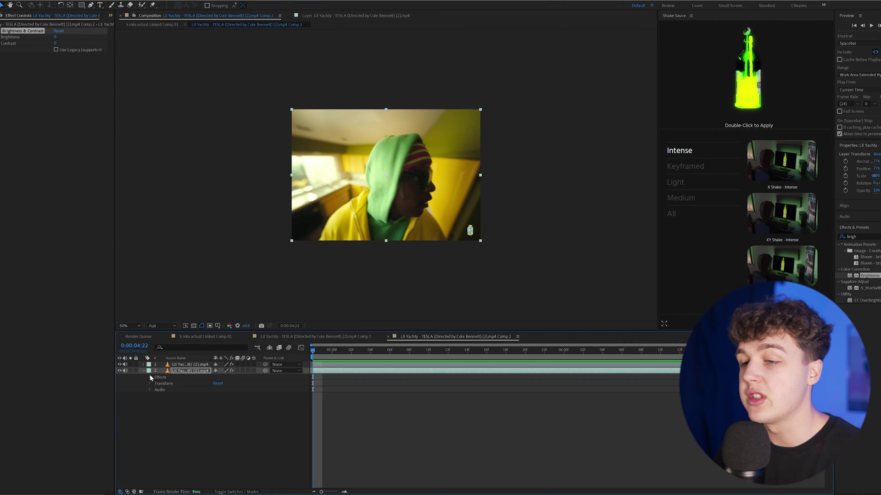
{"action": "left_click", "coordinate": [149, 377]}
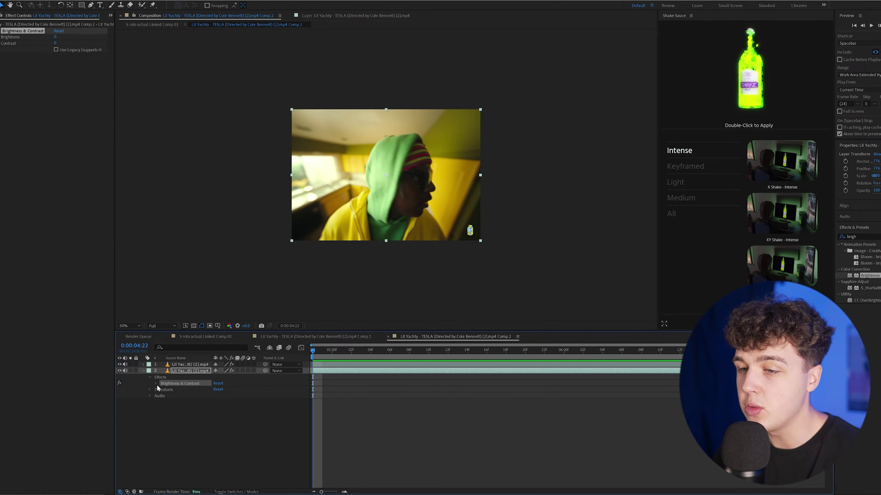
{"action": "left_click", "coordinate": [156, 384]}
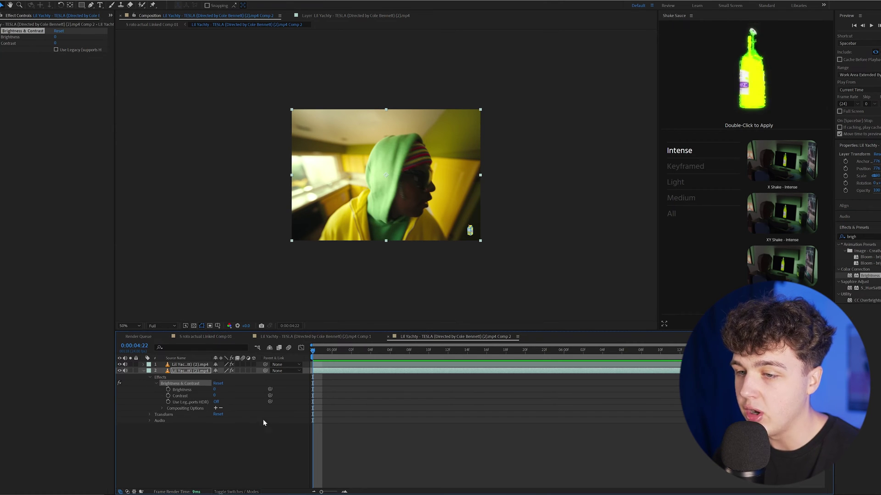
{"action": "left_click", "coordinate": [168, 389], "text": "alt"}
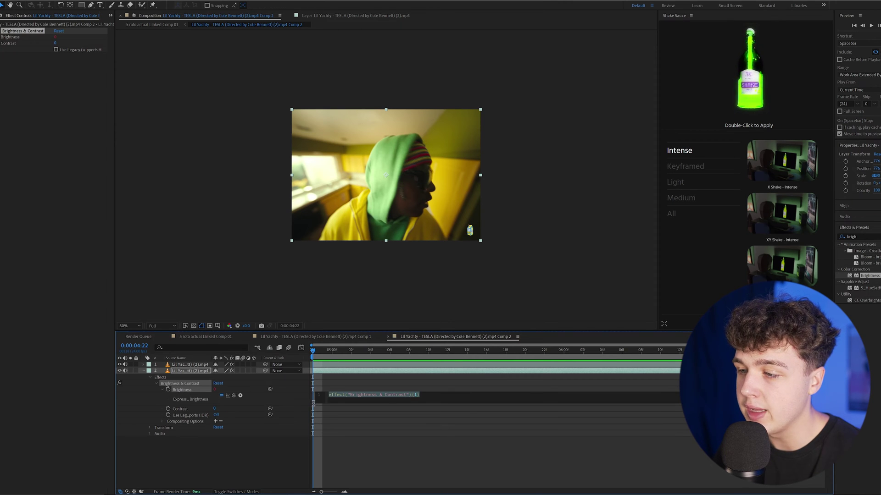
{"action": "left_click", "coordinate": [419, 395]}
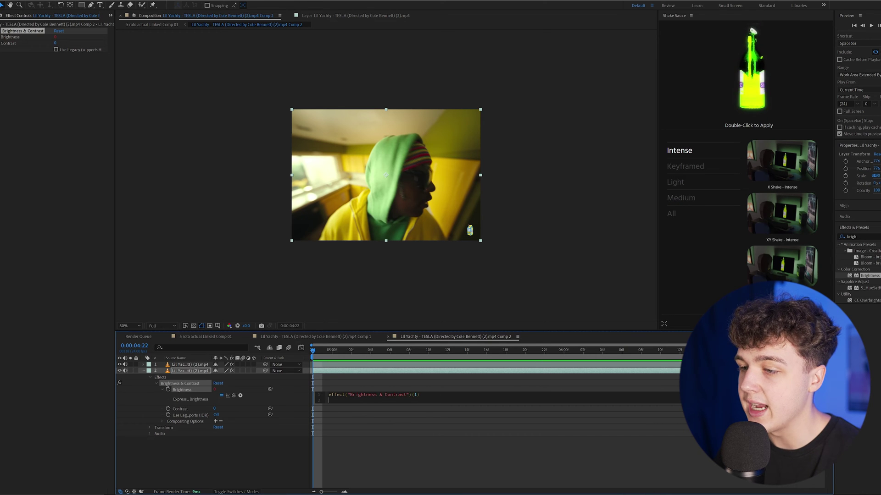
{"action": "type", "text": "w"}
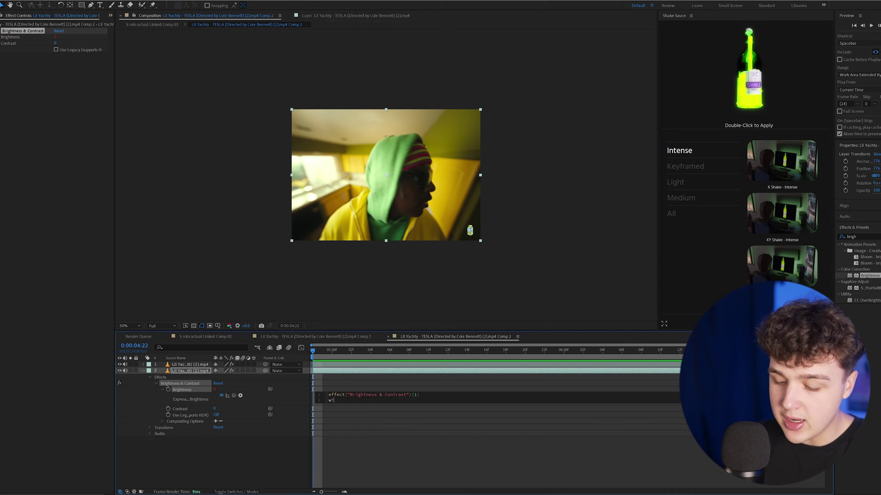
{"action": "type", "text": "iggle"}
{"action": "key", "text": "Return"}
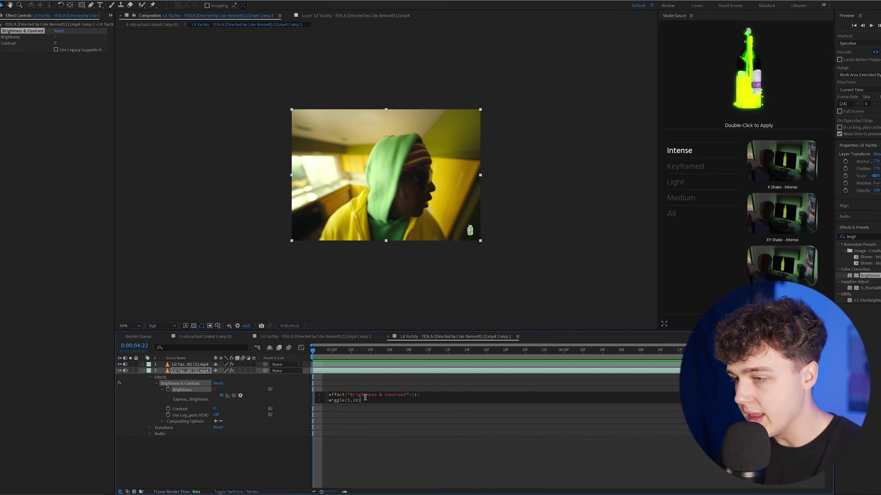
{"action": "key", "text": "Return"}
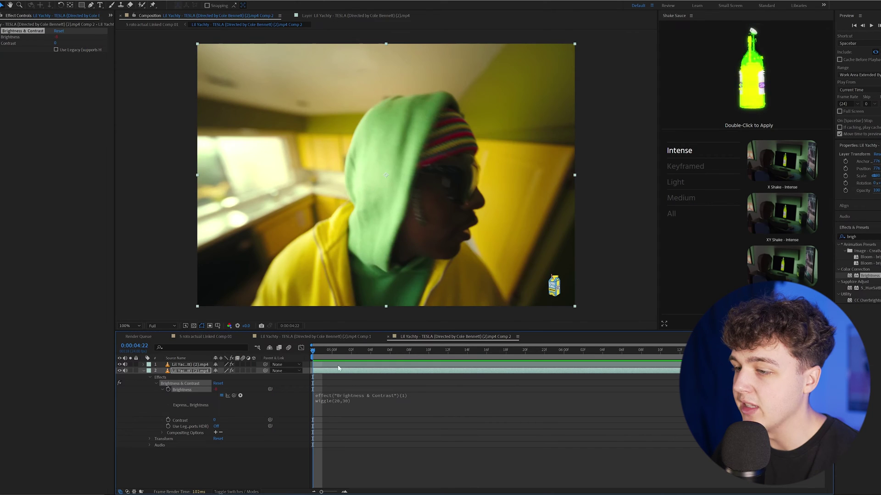
{"action": "key", "text": "space"}
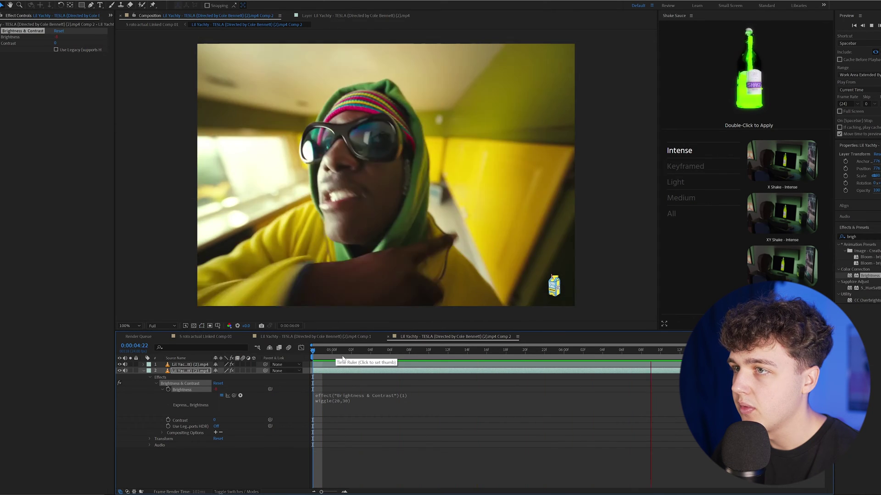
{"action": "left_click_drag", "start_coordinate": [344, 360], "coordinate": [348, 389]}
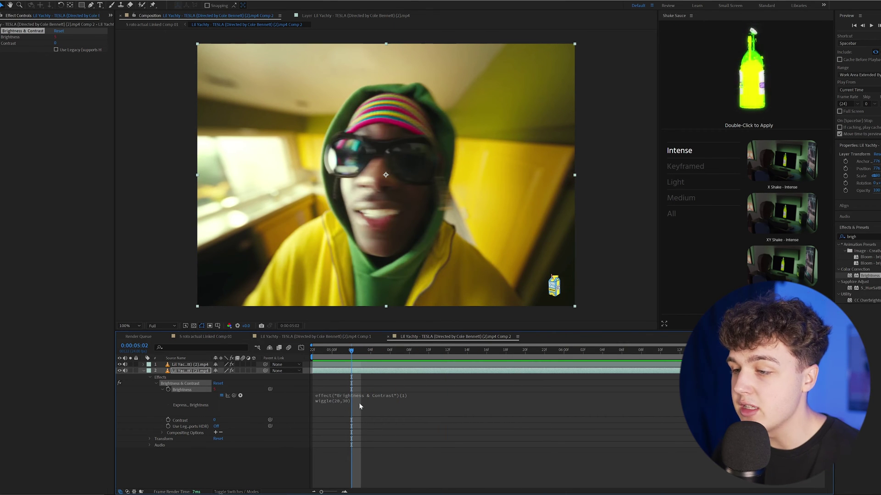
Step: Copy the wiggle(20,30) line from Brightness into a new Contrast expression and preview the flicker from the start
{"action": "left_click", "coordinate": [359, 402]}
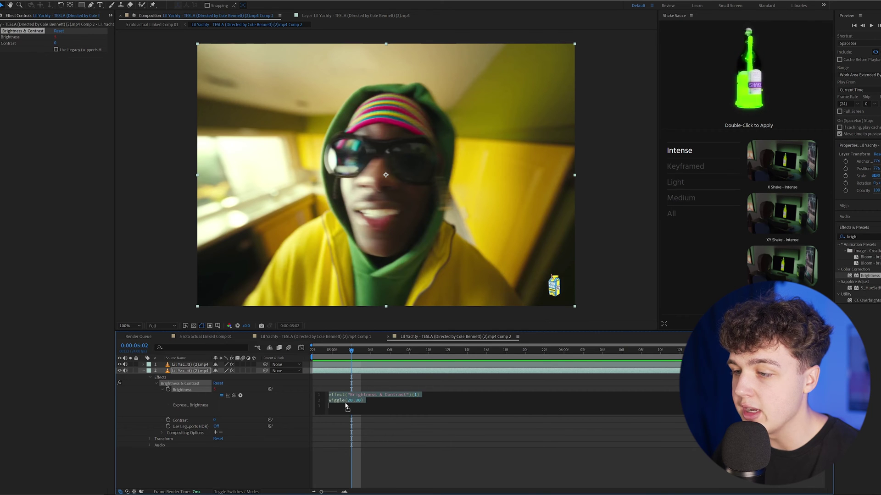
{"action": "left_click_drag", "start_coordinate": [363, 401], "coordinate": [329, 401]}
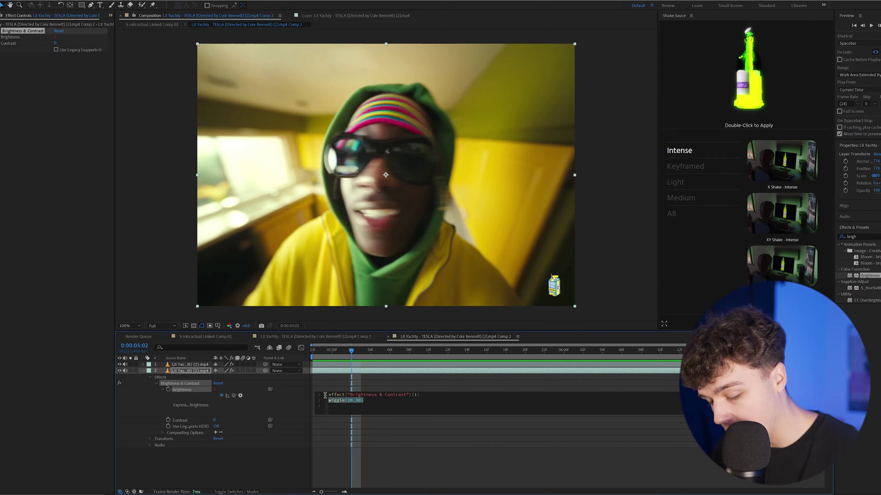
{"action": "left_click", "coordinate": [168, 420], "text": "alt"}
{"action": "left_click", "coordinate": [426, 425]}
{"action": "key", "text": "Return"}
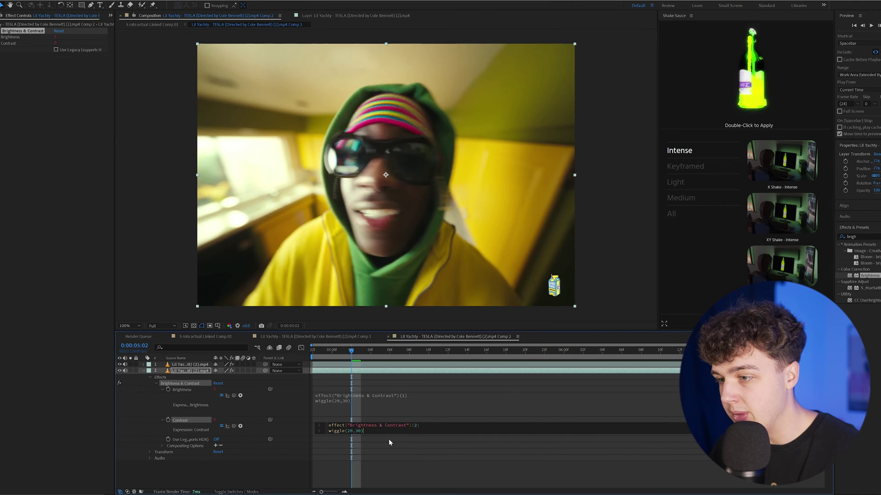
{"action": "left_click", "coordinate": [317, 353]}
{"action": "key", "text": "space"}
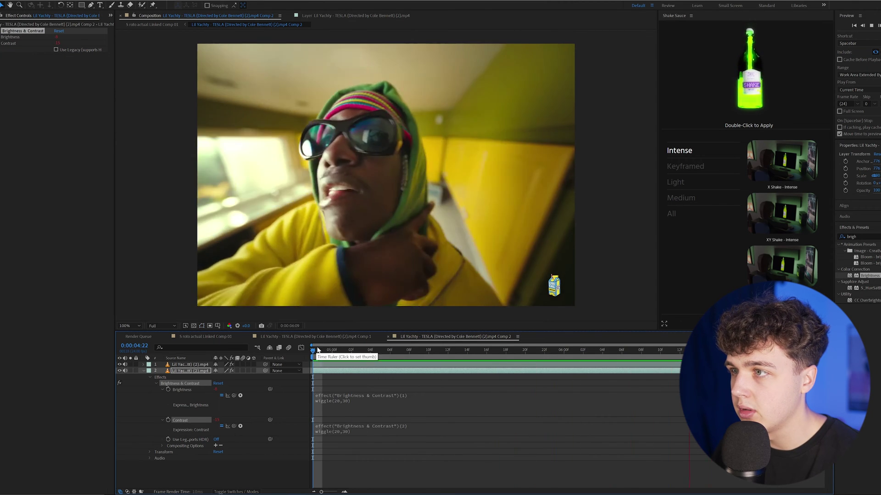
Step: Find the Color Balance (HLS) effect and apply it to the background footage layer of the second composition
{"action": "left_click", "coordinate": [835, 236]}
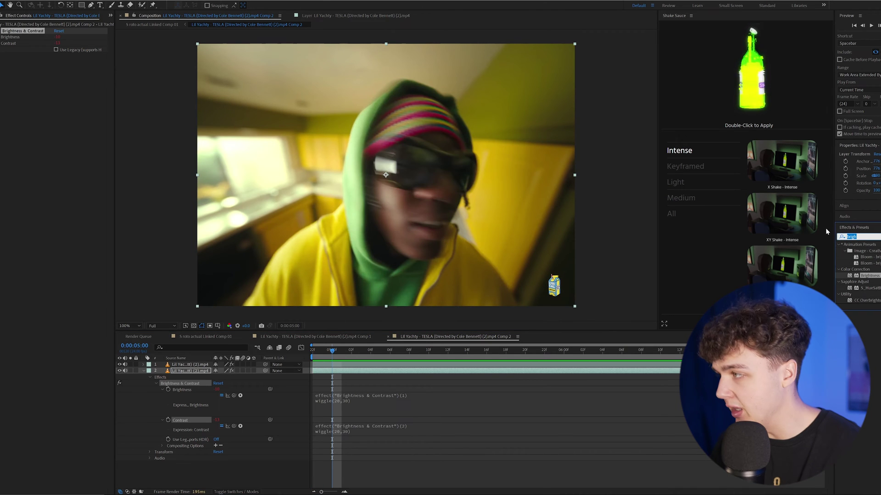
{"action": "type", "text": "hls"}
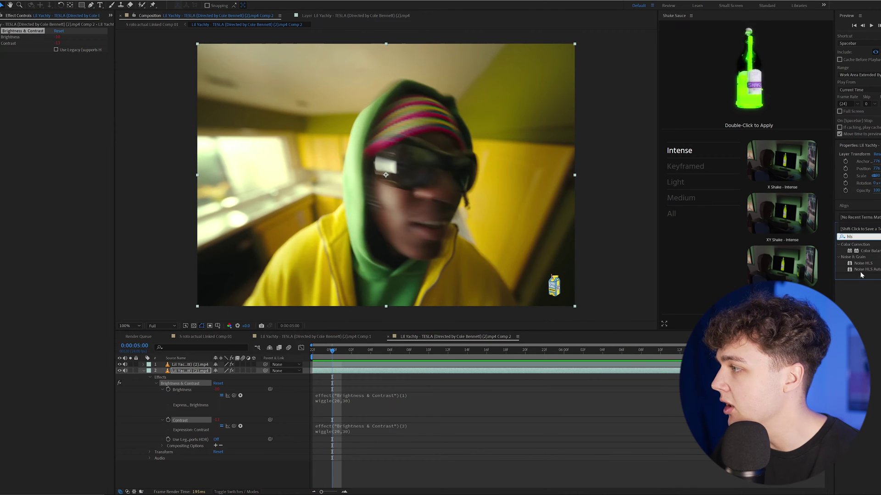
{"action": "left_click_drag", "start_coordinate": [867, 251], "coordinate": [188, 371]}
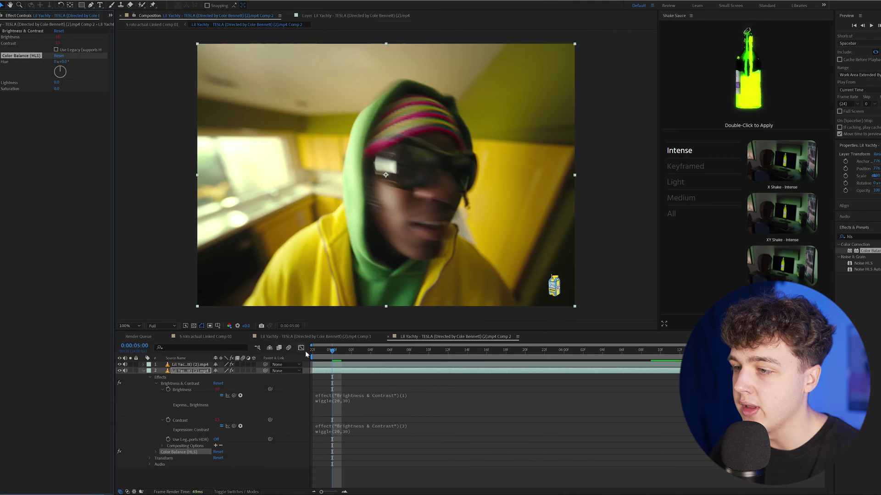
Step: Add an expression to Color Balance (HLS) Hue using the wiggle(20,30) line copied from Contrast, and preview it from the start
{"action": "left_click", "coordinate": [313, 351]}
{"action": "left_click", "coordinate": [156, 452]}
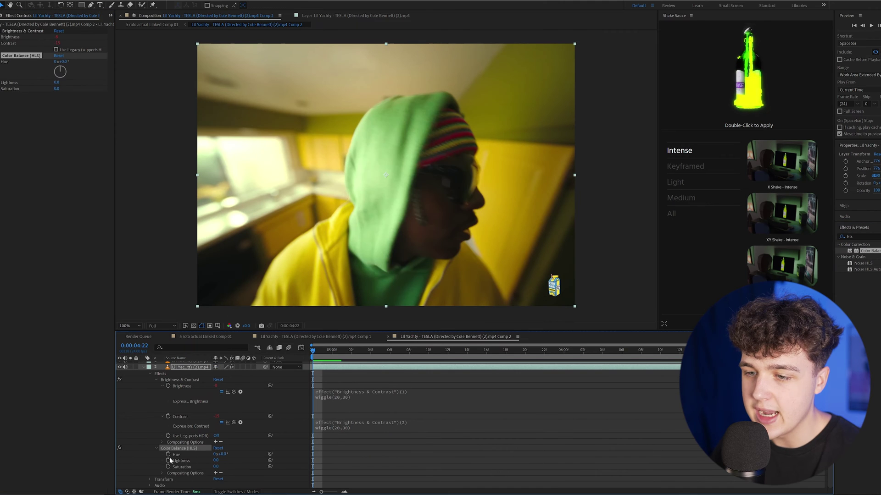
{"action": "left_click", "coordinate": [168, 454], "text": "alt"}
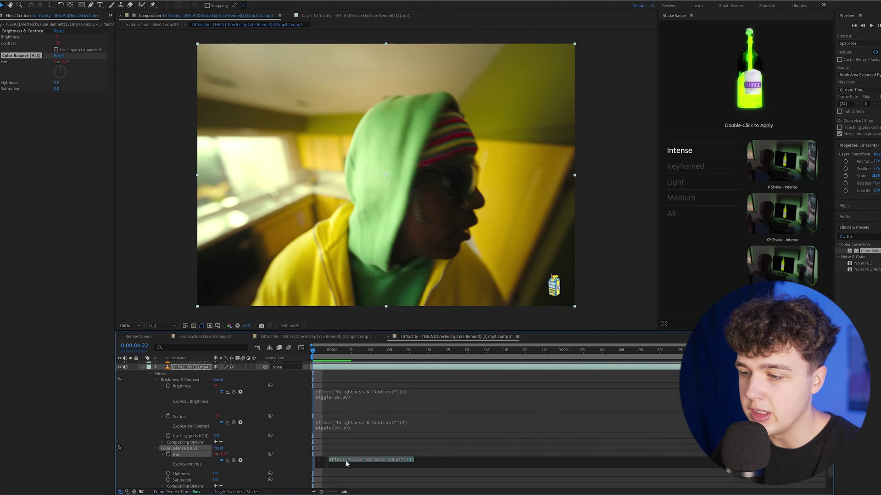
{"action": "left_click_drag", "start_coordinate": [367, 427], "coordinate": [339, 428]}
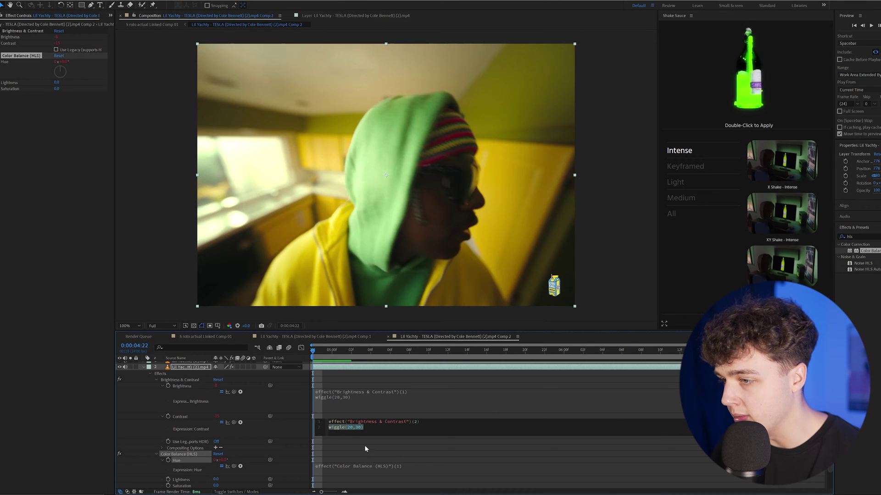
{"action": "left_click", "coordinate": [348, 467]}
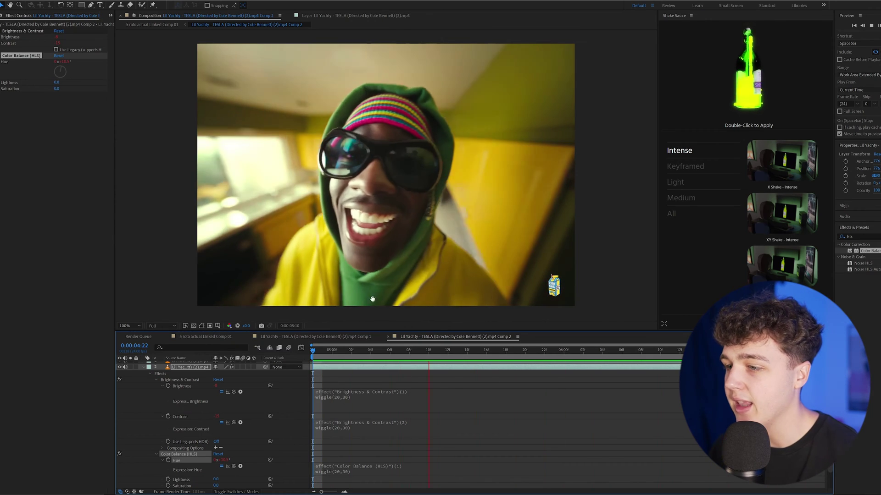
{"action": "key", "text": "space"}
Step: Slow the Hue expression to wiggle(5,30) and preview the colour shift from the start
{"action": "left_click", "coordinate": [344, 471]}
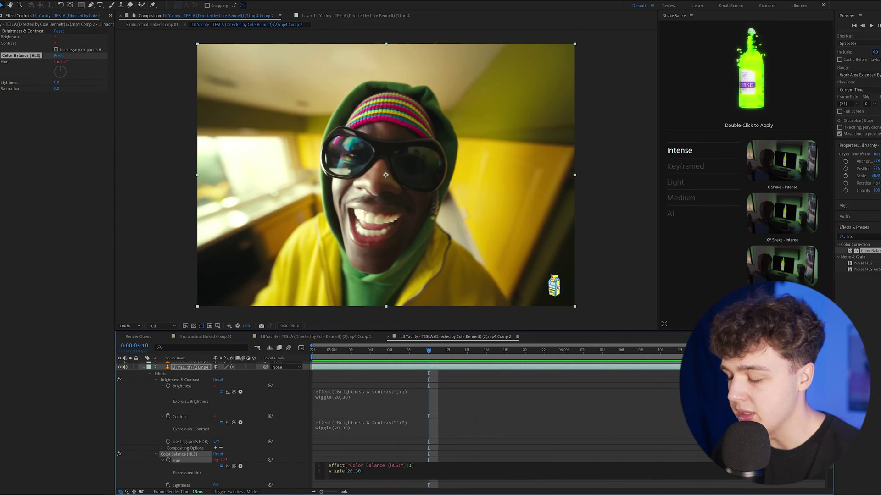
{"action": "left_click", "coordinate": [340, 362]}
{"action": "key", "text": "space"}
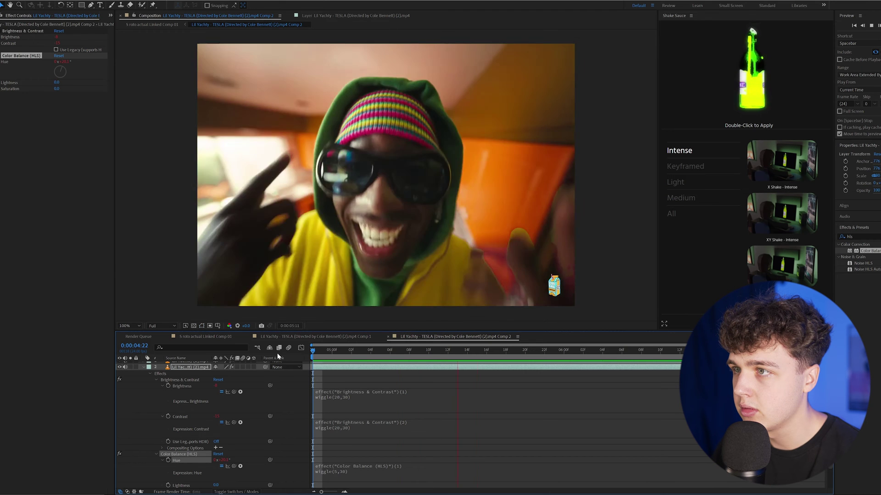
{"action": "key", "text": "space"}
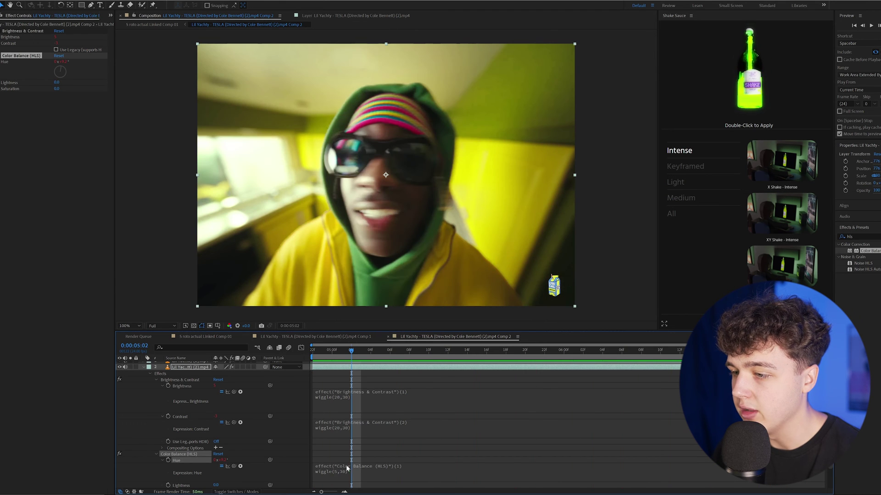
Step: Reduce the Hue wiggle amount to 15 so the line reads wiggle(5,15), and preview the flicker again
{"action": "left_click", "coordinate": [347, 469]}
{"action": "left_click", "coordinate": [356, 472]}
{"action": "key", "text": "BackSpace"}
{"action": "key", "text": "BackSpace"}
{"action": "type", "text": "15"}
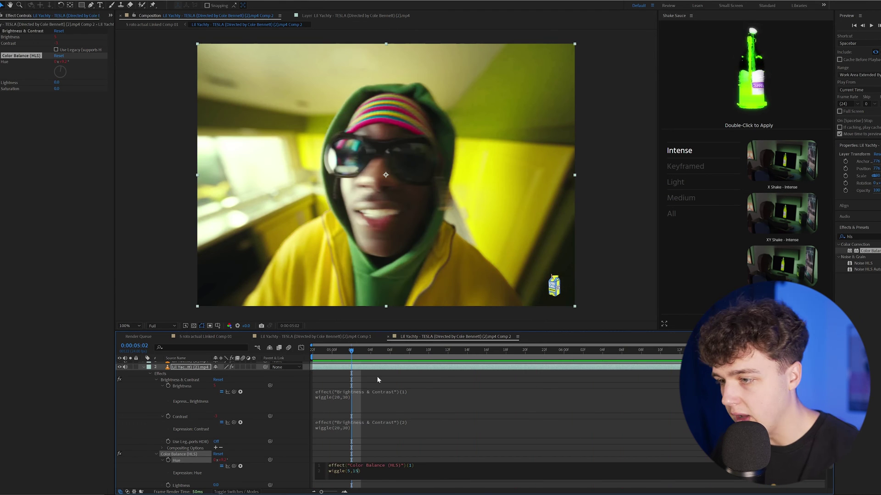
{"action": "left_click", "coordinate": [292, 355]}
{"action": "key", "text": "space"}
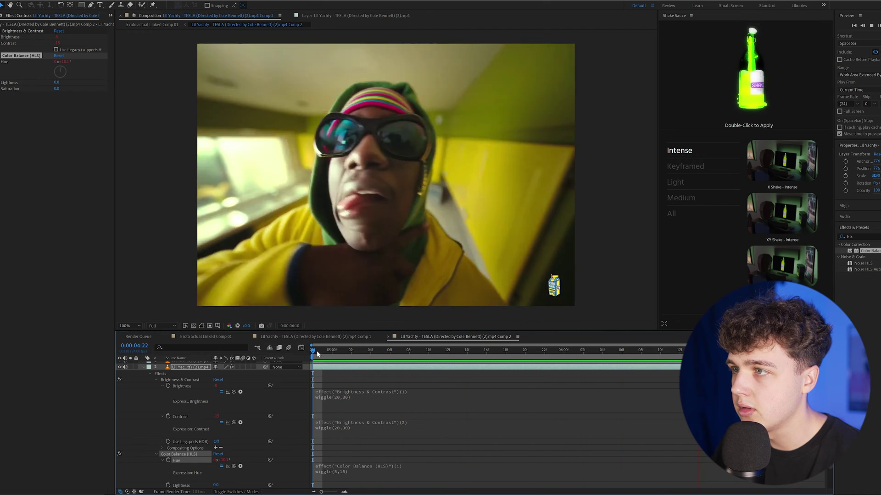
{"action": "key", "text": "space"}
{"action": "left_click_drag", "start_coordinate": [403, 354], "coordinate": [599, 356]}
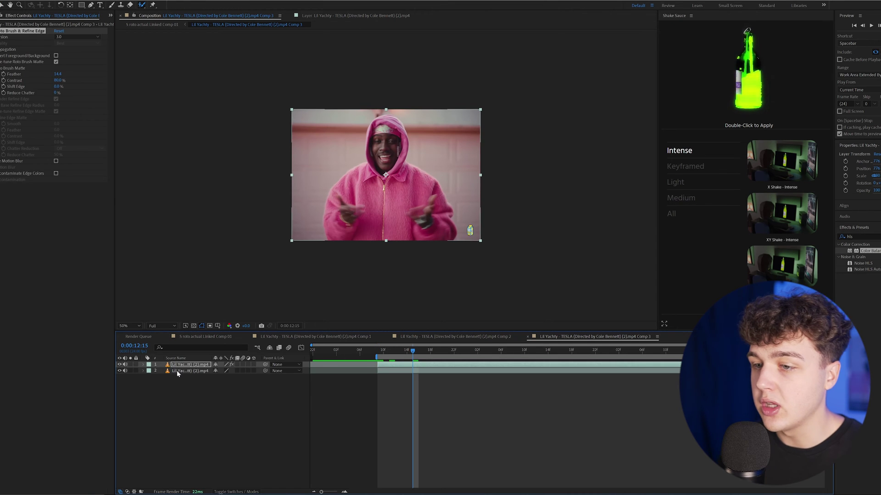
Step: Apply the Offset effect to the lower background layer of the third composition
{"action": "left_click", "coordinate": [177, 371]}
{"action": "double_click", "coordinate": [853, 236]}
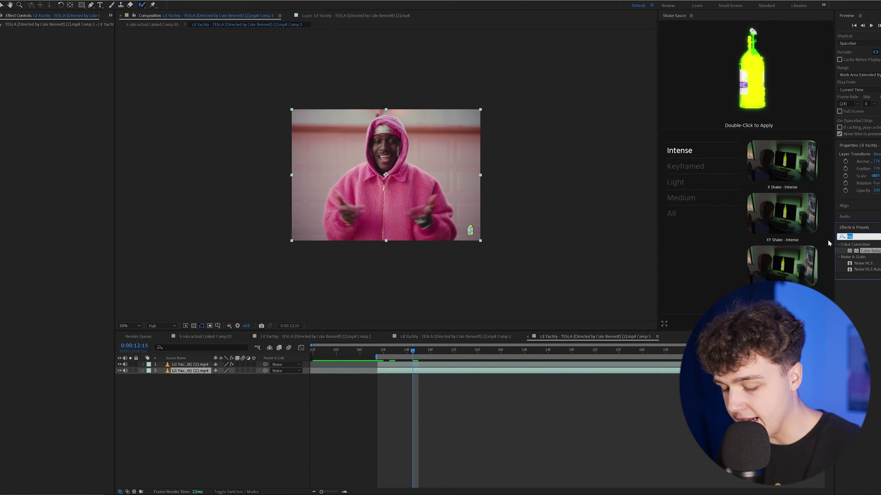
{"action": "type", "text": "offse"}
{"action": "double_click", "coordinate": [865, 264]}
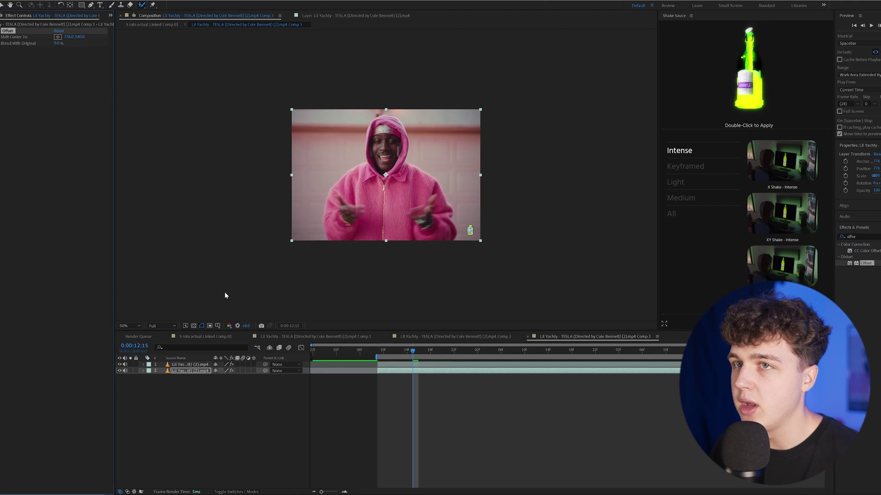
Step: Try shifting the Offset effect's centre horizontally, and undo each trial
{"action": "key", "text": "v"}
{"action": "left_click_drag", "start_coordinate": [79, 38], "coordinate": [819, 65]}
{"action": "key", "text": "ctrl+z"}
{"action": "left_click_drag", "start_coordinate": [69, 36], "coordinate": [601, 87]}
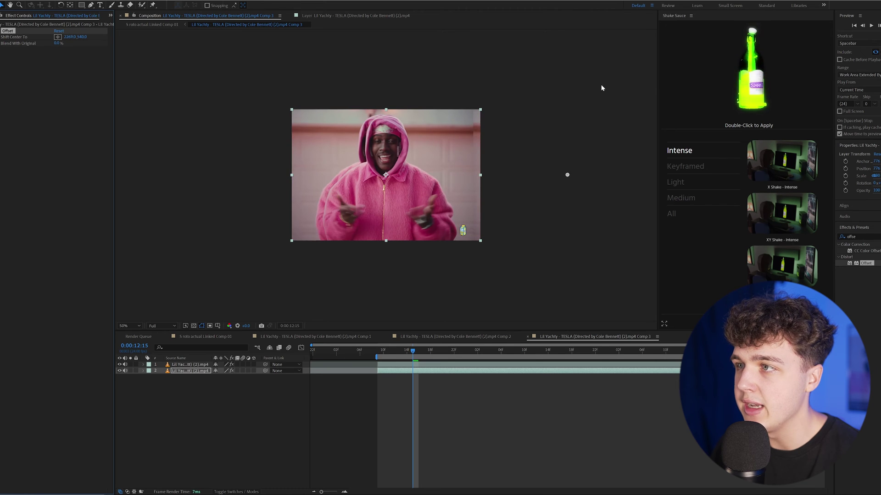
{"action": "key", "text": "ctrl+z"}
Step: Keyframe Offset's Shift Center To at 0:00:12:09 and at 0:00:15:12 with a much larger horizontal value, and preview the sliding background
{"action": "left_click_drag", "start_coordinate": [393, 351], "coordinate": [377, 351]}
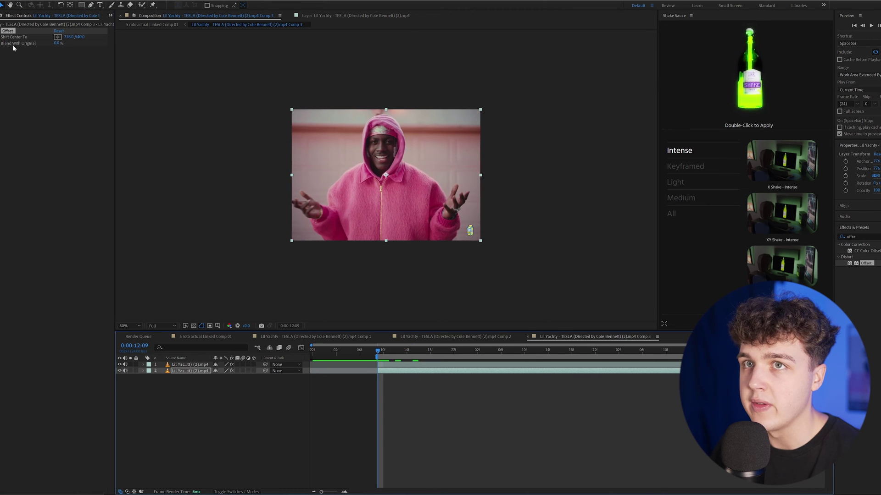
{"action": "left_click", "coordinate": [0, 38]}
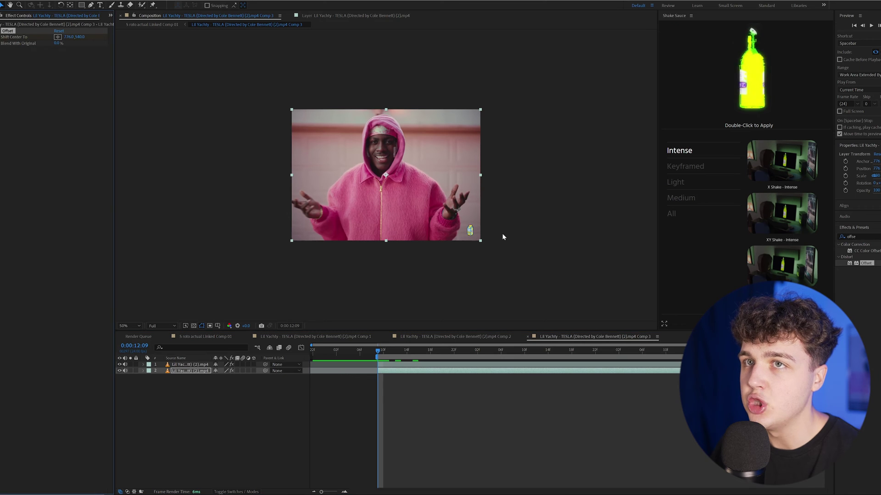
{"action": "left_click_drag", "start_coordinate": [66, 38], "coordinate": [518, 64]}
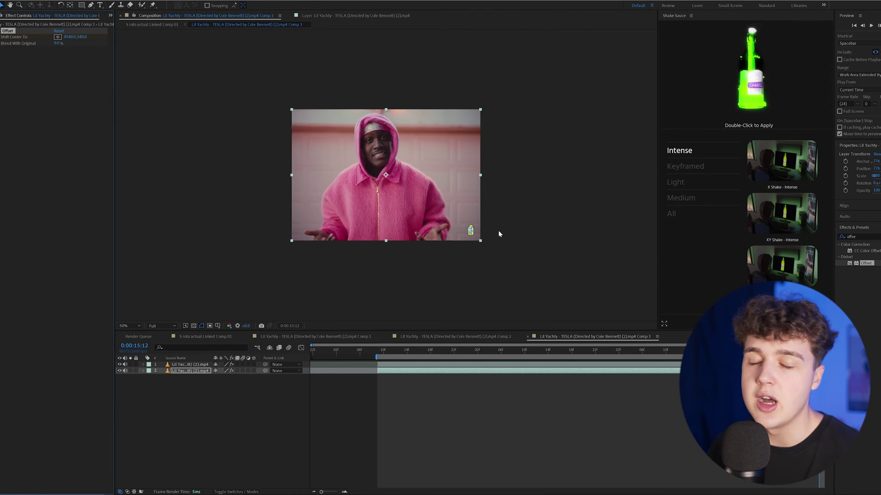
{"action": "mouse_move", "coordinate": [394, 355]}
{"action": "left_mouse_down"}
{"action": "mouse_move", "coordinate": [473, 352]}
{"action": "mouse_move", "coordinate": [398, 351]}
{"action": "left_mouse_up"}
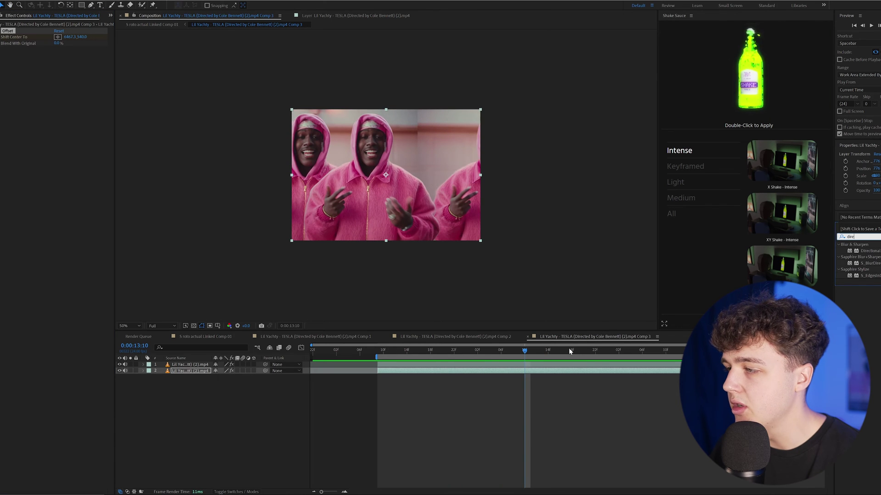
{"action": "left_click_drag", "start_coordinate": [569, 349], "coordinate": [660, 351]}
Step: Apply Directional Blur to the background layer with a 90° direction and an increased blur length, and preview it closer up
{"action": "left_click_drag", "start_coordinate": [869, 251], "coordinate": [204, 372]}
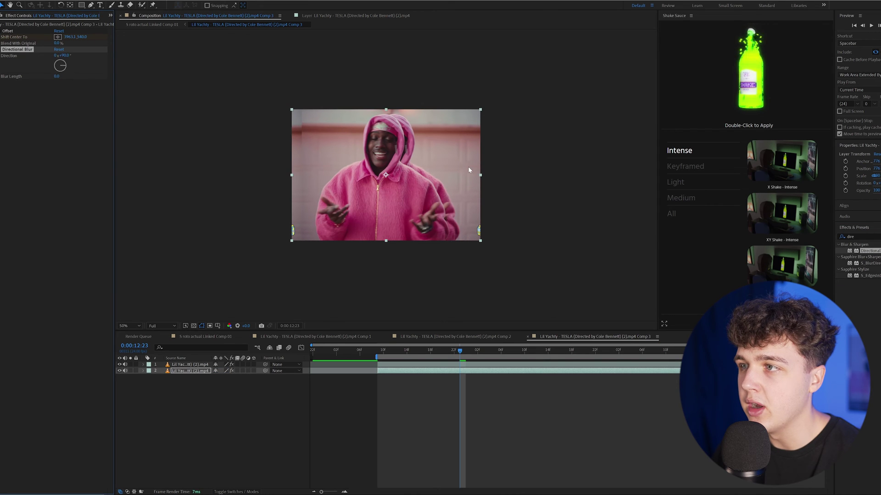
{"action": "left_click_drag", "start_coordinate": [56, 77], "coordinate": [288, 79]}
{"action": "key", "text": "space"}
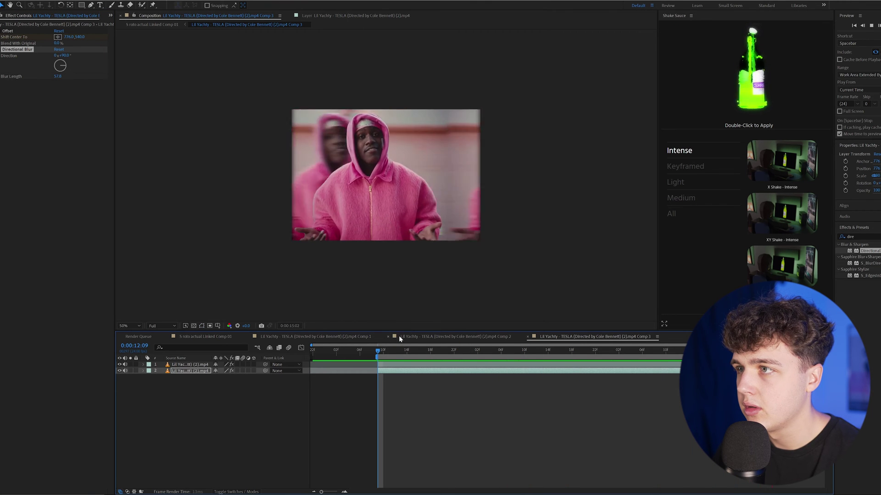
{"action": "scroll", "coordinate": [368, 214], "scroll_direction": "up", "scroll_amount": 1}
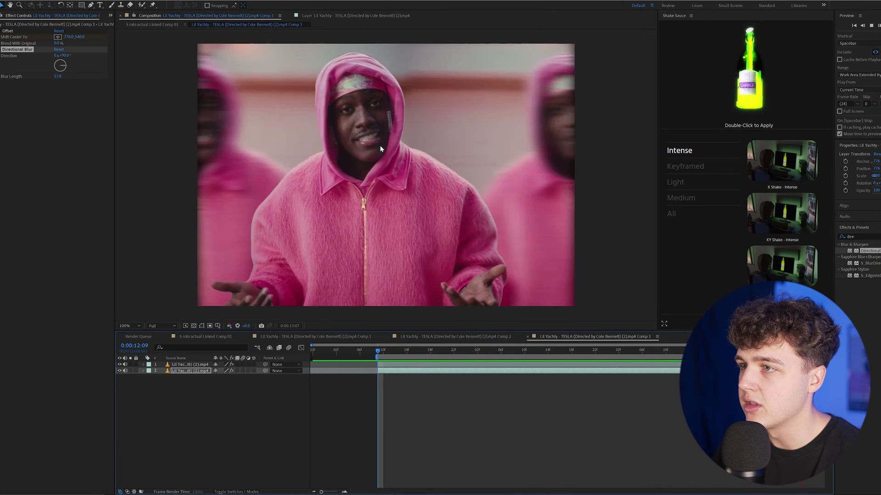
{"action": "key", "text": "space"}
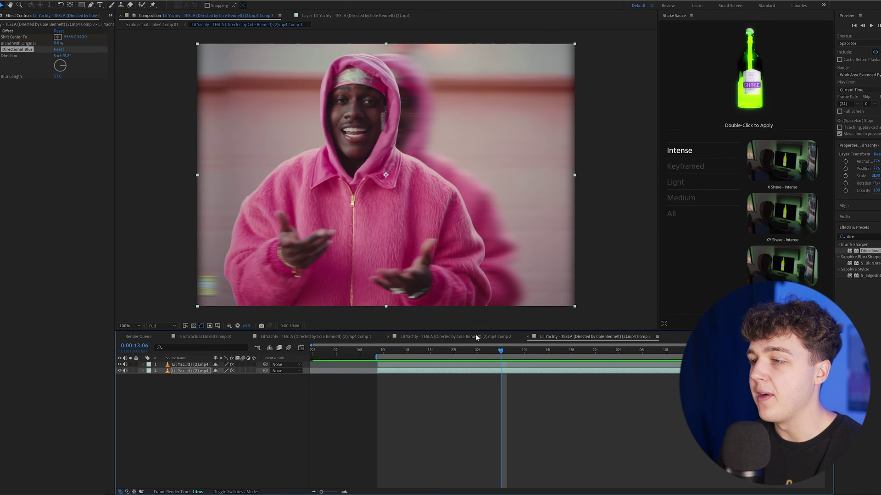
Step: Copy Brightness & Contrast and Color Balance (HLS) from the second composition's background onto the third composition's background layer, and preview them
{"action": "left_click", "coordinate": [476, 337]}
{"action": "scroll", "coordinate": [295, 406], "scroll_direction": "up", "scroll_amount": 1}
{"action": "left_click", "coordinate": [31, 36]}
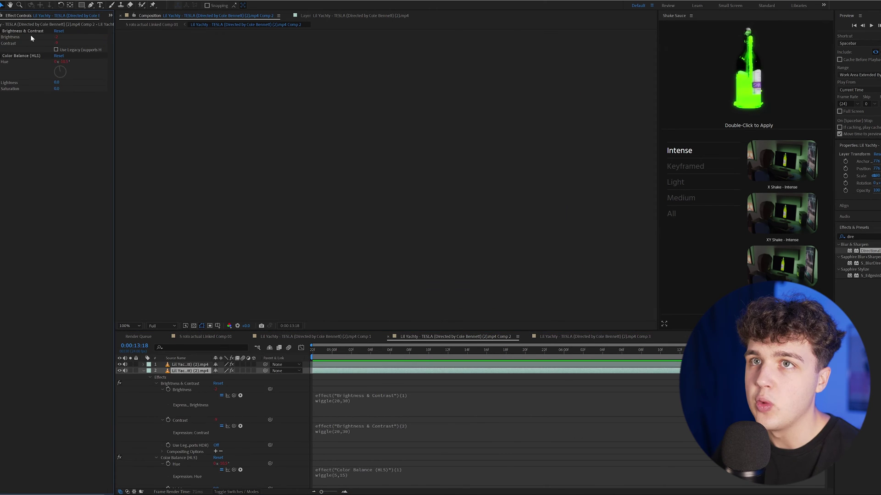
{"action": "left_click", "coordinate": [23, 31]}
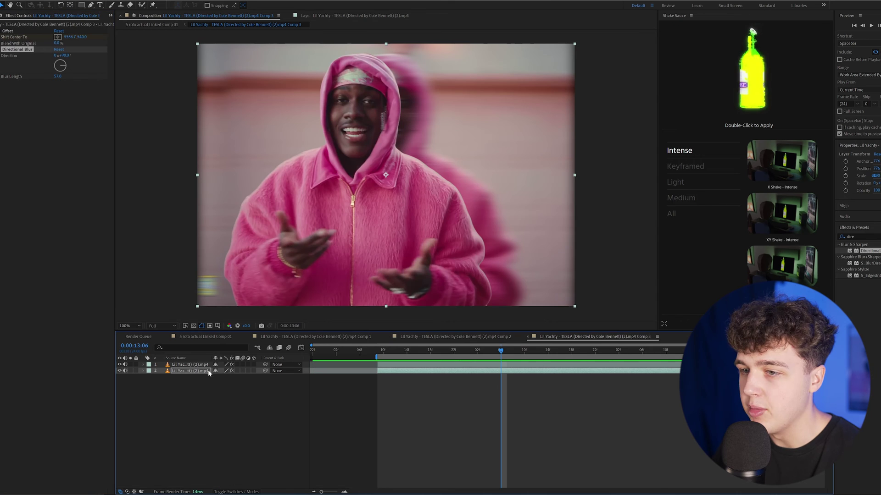
{"action": "left_click", "coordinate": [67, 272]}
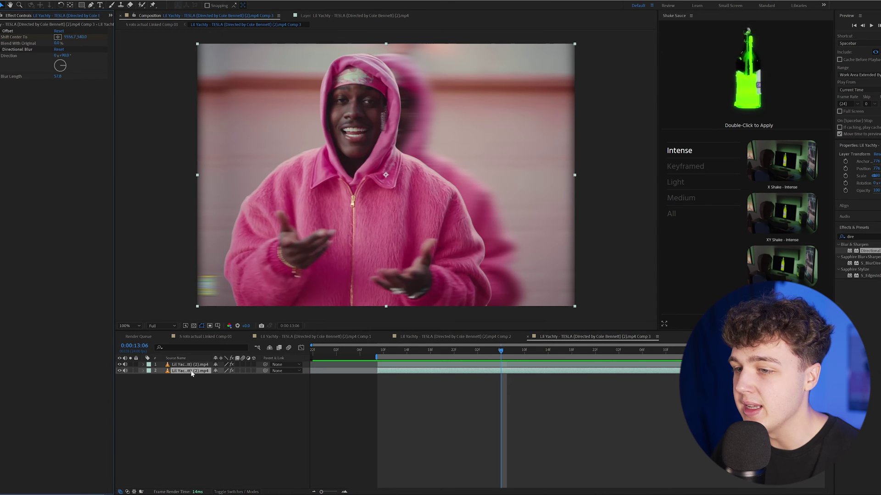
{"action": "key", "text": "ctrl+v"}
{"action": "key", "text": "space"}
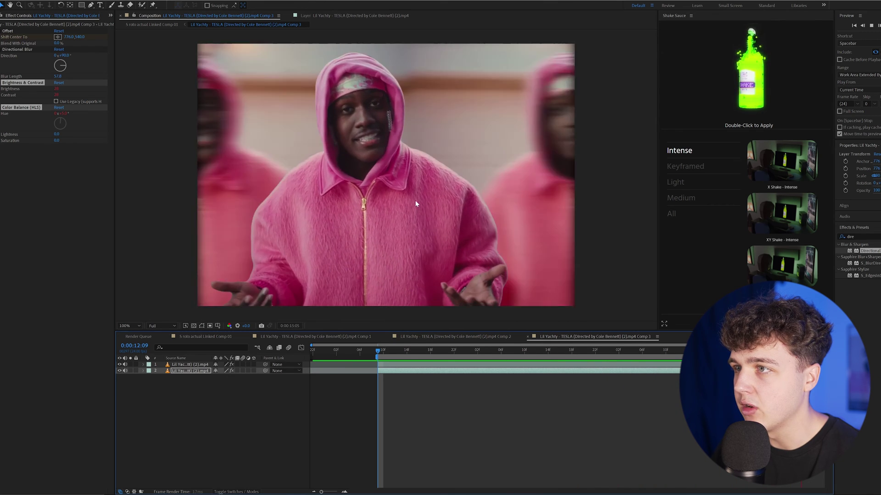
{"action": "key", "text": "space"}
Step: Change the background's Color Balance (HLS) Hue expression to wiggle(20,50) and preview the colour flicker from the start
{"action": "left_click", "coordinate": [143, 370]}
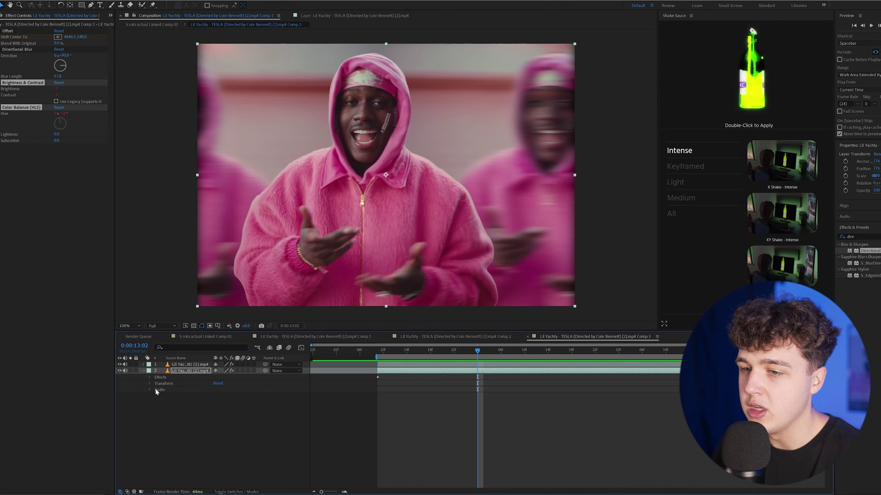
{"action": "left_click", "coordinate": [149, 377]}
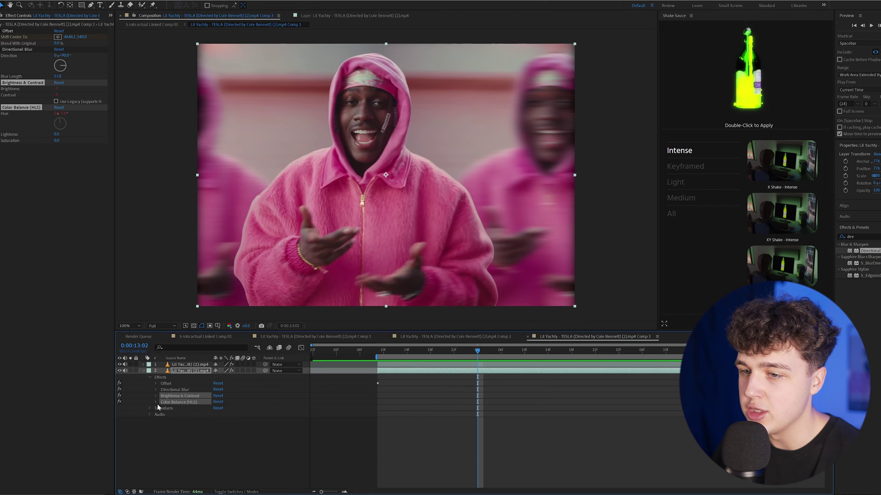
{"action": "left_click", "coordinate": [155, 402]}
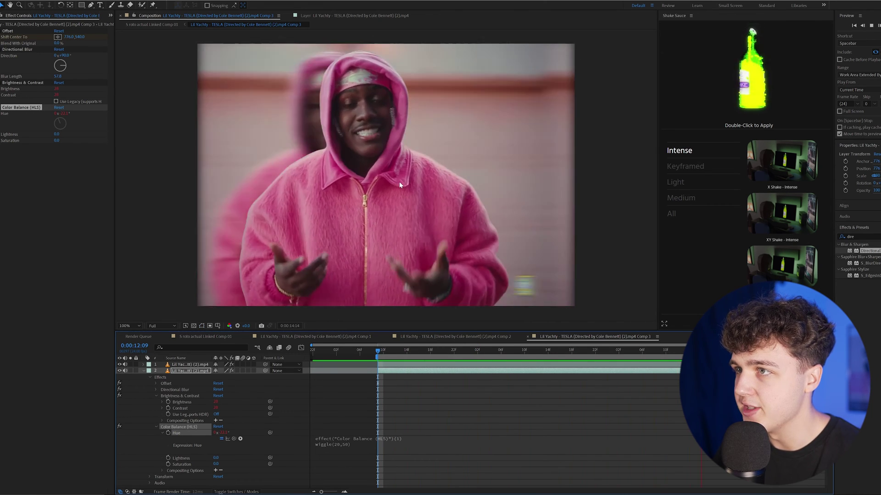
{"action": "key", "text": "space"}
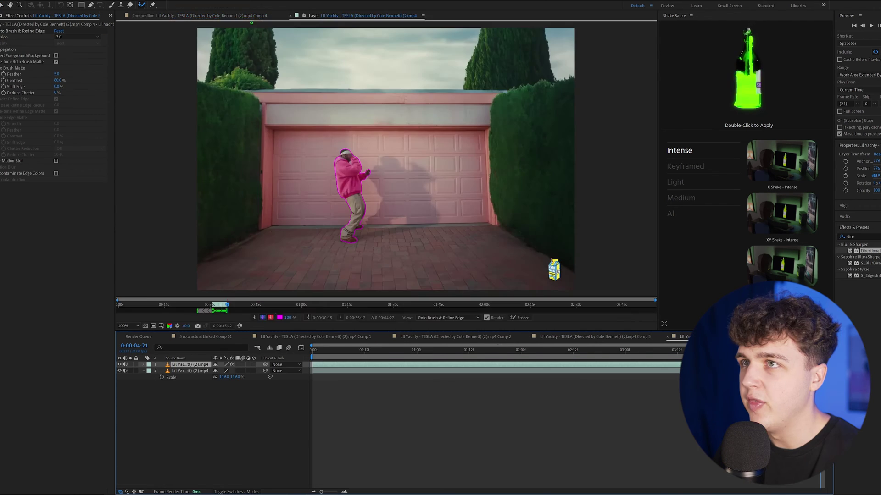
Step: Toggle the background layer's visibility in the fourth composition to check the cut-out dancer, and preview the clip from the start
{"action": "left_click", "coordinate": [119, 370]}
{"action": "left_click", "coordinate": [120, 371]}
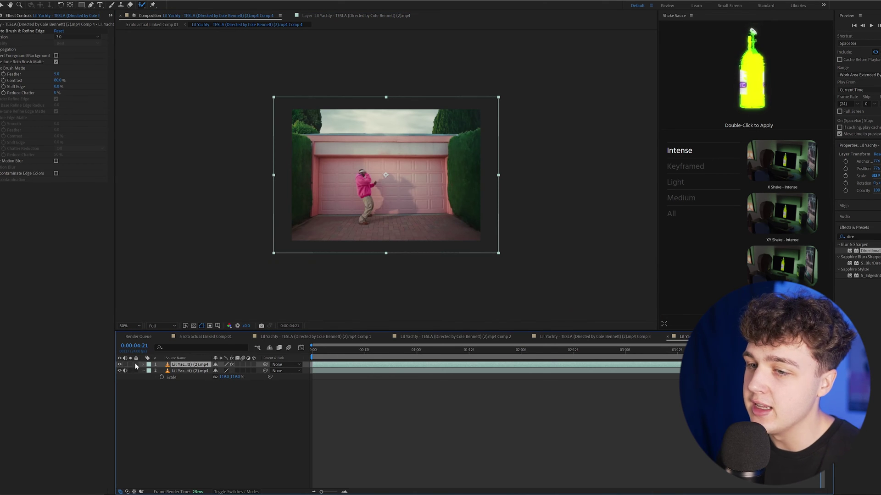
{"action": "key", "text": "space"}
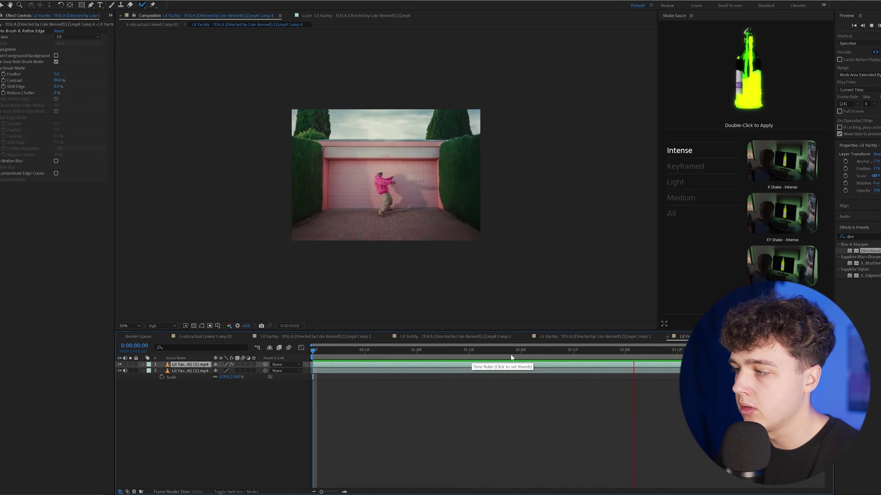
{"action": "key", "text": "space"}
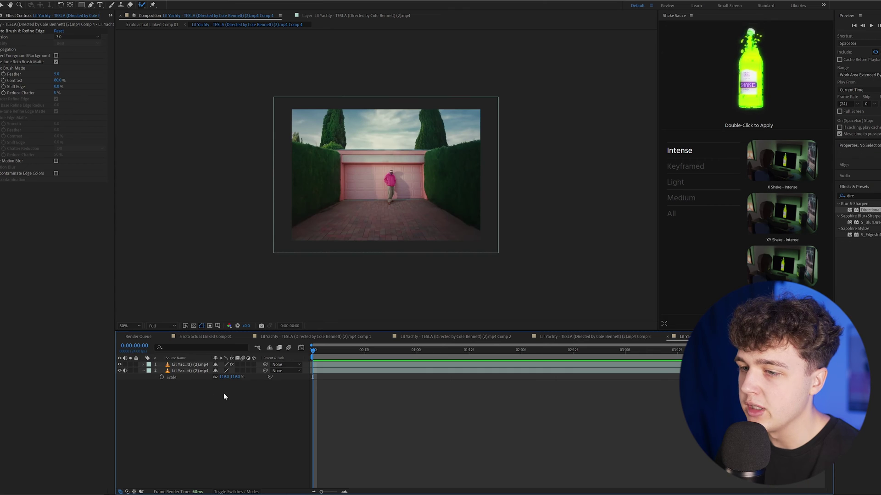
Step: Add a new adjustment layer to the fourth composition
{"action": "right_click", "coordinate": [224, 393]}
{"action": "mouse_move", "coordinate": [239, 397]}
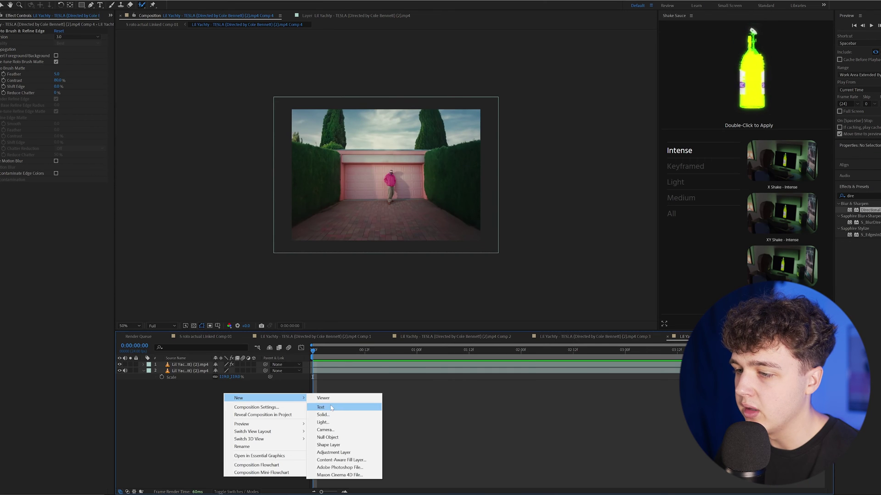
{"action": "left_click", "coordinate": [335, 452]}
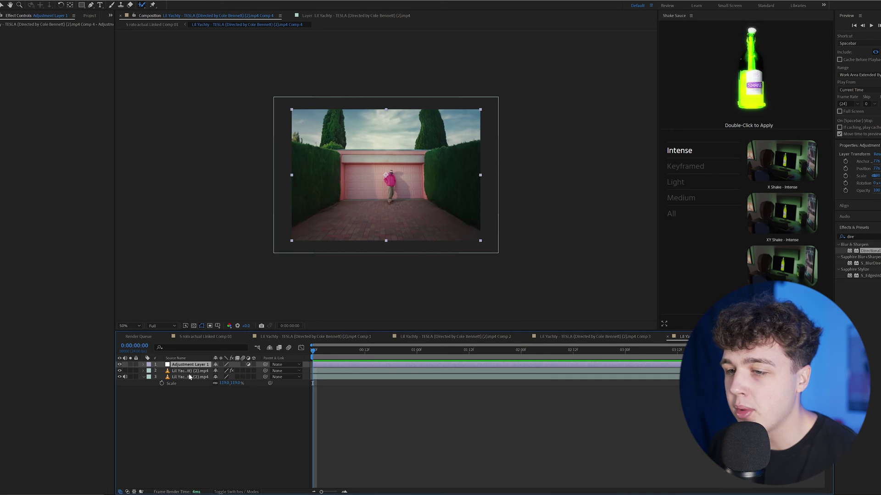
Step: Place the adjustment layer beneath the cut-out dancer layer, check the cut-out with the background hidden, and preview the clip
{"action": "left_click_drag", "start_coordinate": [191, 367], "coordinate": [193, 373]}
{"action": "left_click", "coordinate": [119, 377]}
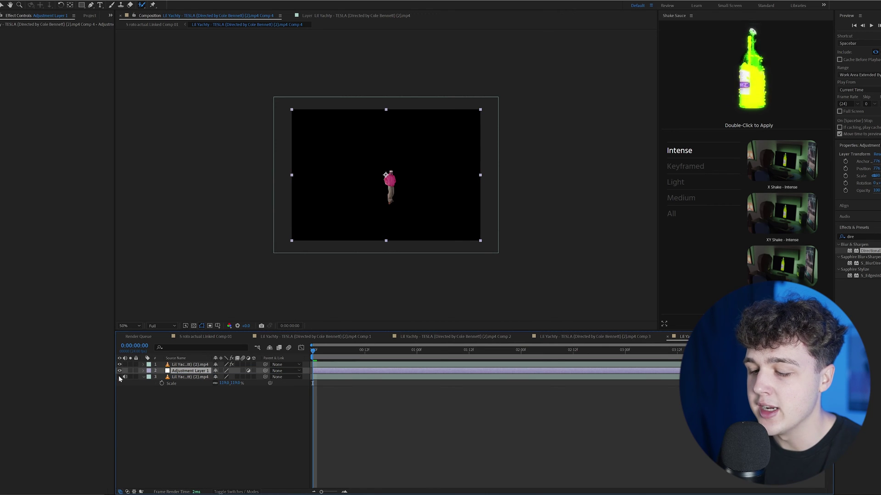
{"action": "left_click", "coordinate": [119, 377]}
{"action": "key", "text": "space"}
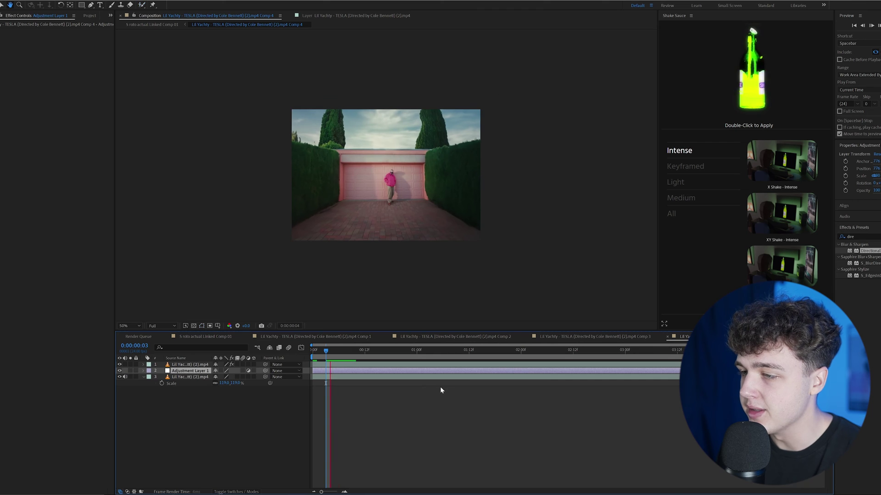
{"action": "key", "text": "space"}
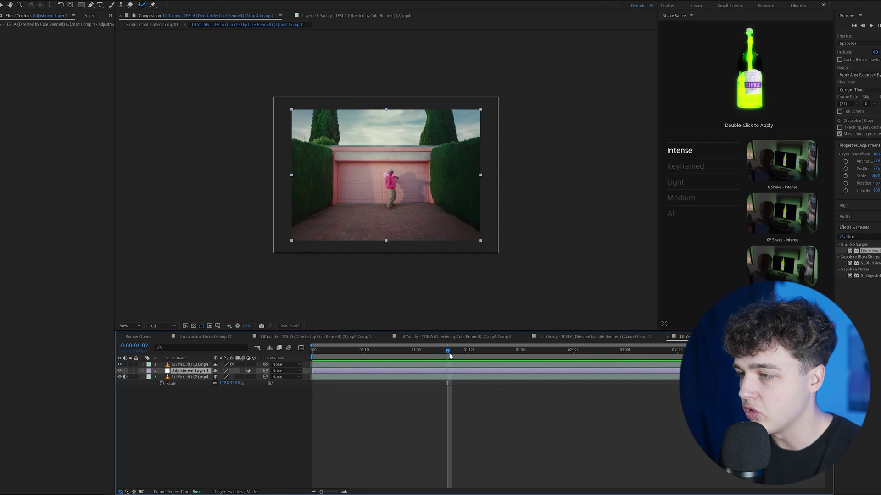
Step: Apply the Quick Hit with Flash shake preset from Shake Sauce to the adjustment layer at 0:00:01:07
{"action": "left_click", "coordinate": [677, 220]}
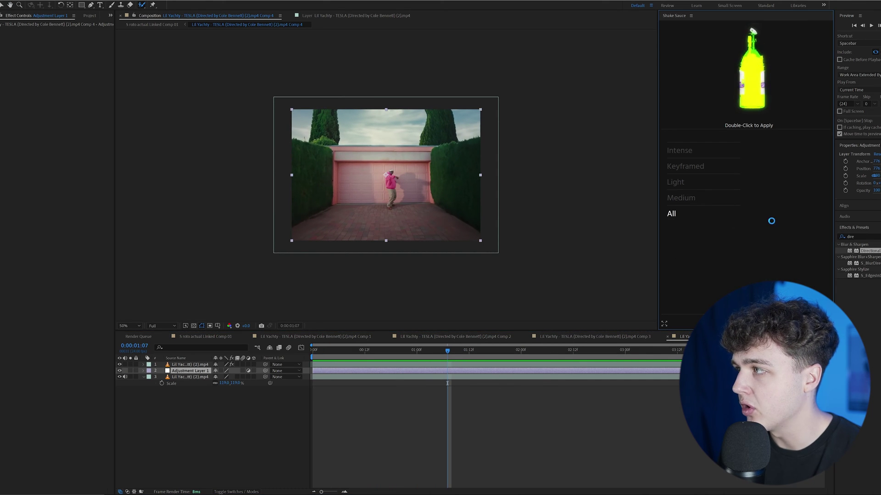
{"action": "scroll", "coordinate": [782, 201], "scroll_direction": "down", "scroll_amount": 9}
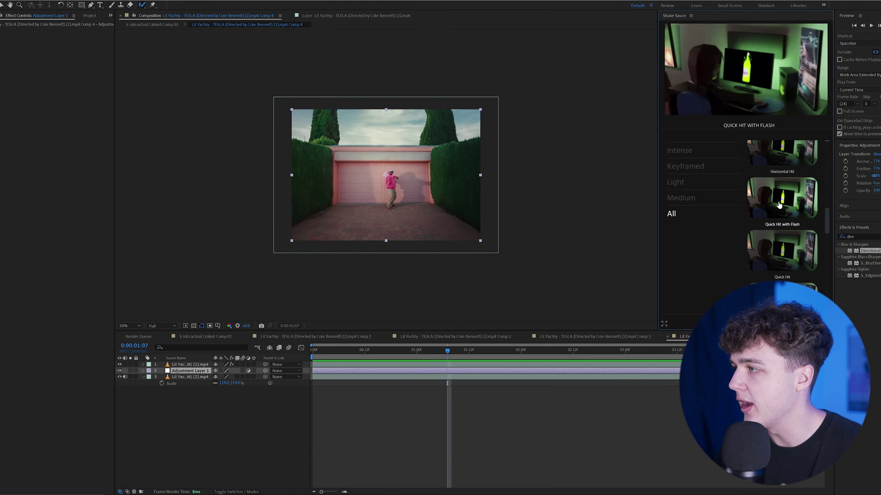
{"action": "left_click", "coordinate": [777, 202]}
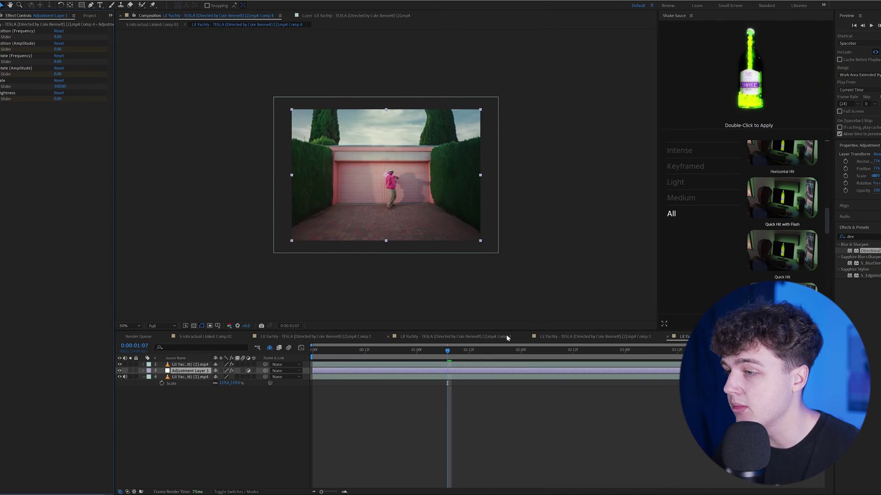
Step: Shift the adjustment layer's Position, Rotate and Brightness keyframes earlier so the hit peaks at 0:00:01:07, and preview the shake
{"action": "key", "text": "u"}
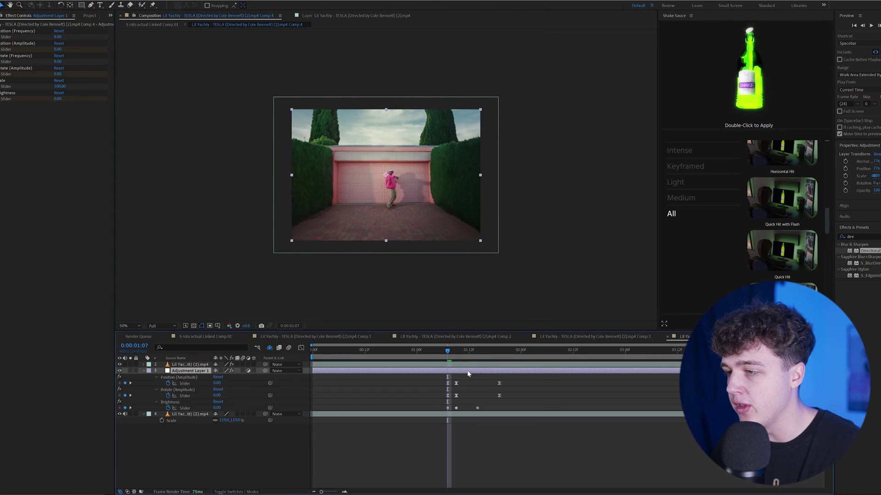
{"action": "left_click_drag", "start_coordinate": [429, 383], "coordinate": [523, 410]}
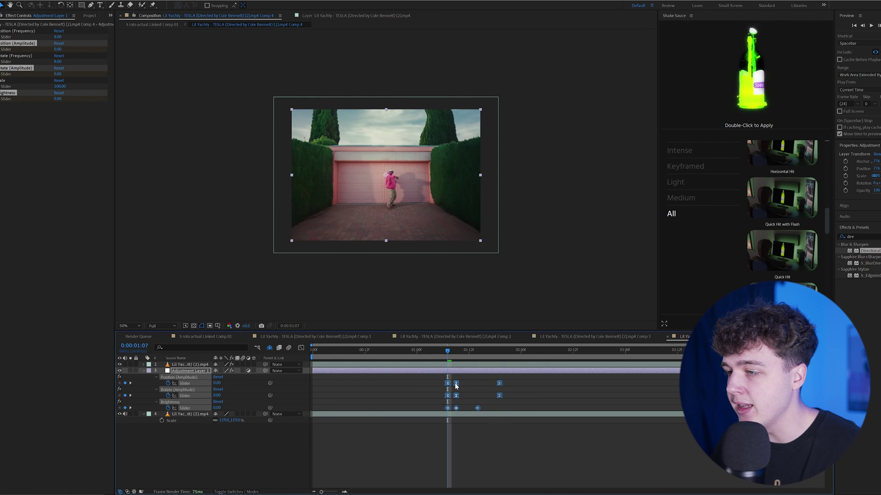
{"action": "left_click_drag", "start_coordinate": [453, 385], "coordinate": [447, 386]}
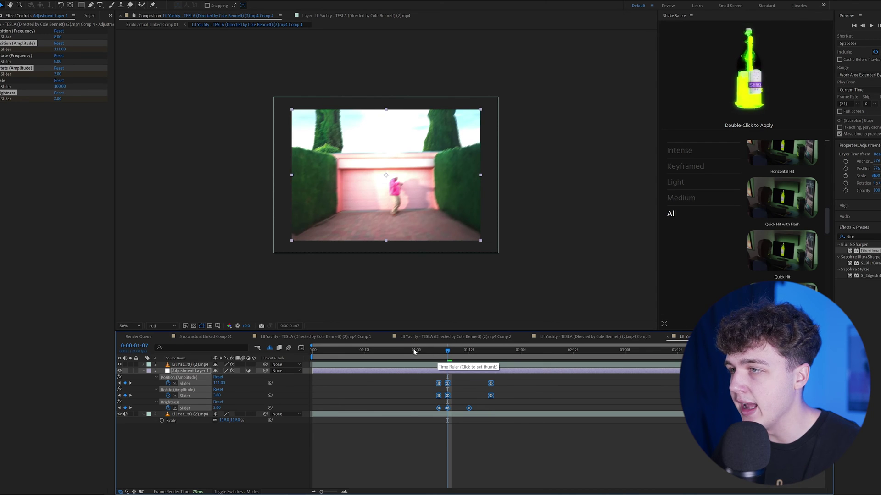
{"action": "left_click_drag", "start_coordinate": [417, 347], "coordinate": [409, 351]}
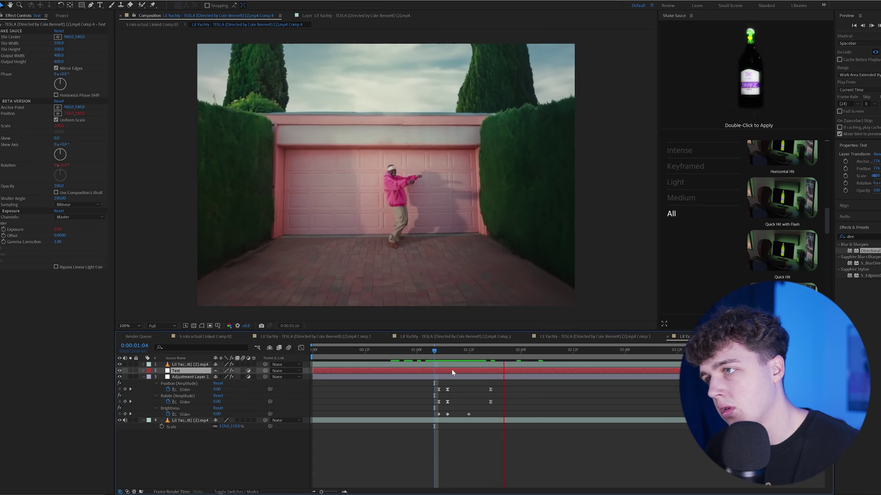
Step: Copy all the shake keyframes on the adjustment layer and paste them to repeat the hit at another point in time
{"action": "left_click_drag", "start_coordinate": [420, 382], "coordinate": [507, 415]}
{"action": "key", "text": "ctrl+c"}
{"action": "key", "text": "ctrl+v"}
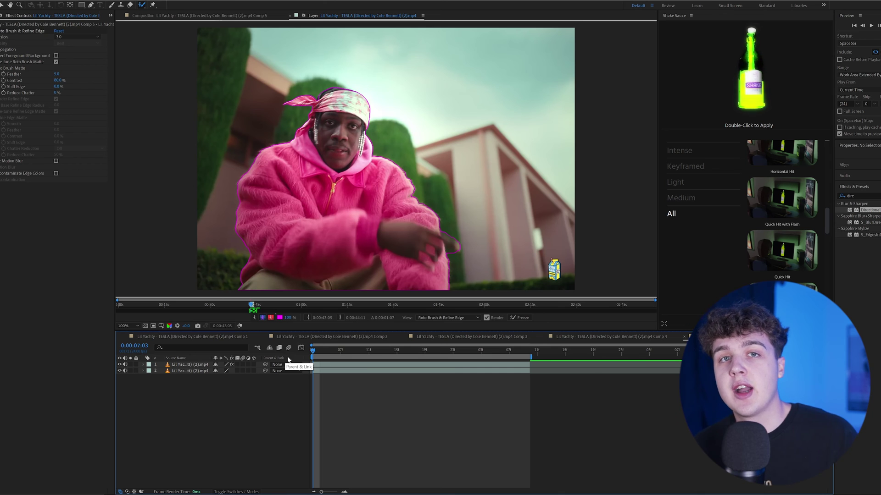
Step: Apply the Threshold effect to the background layer in the fifth composition
{"action": "double_click", "coordinate": [856, 195]}
{"action": "type", "text": "thr"}
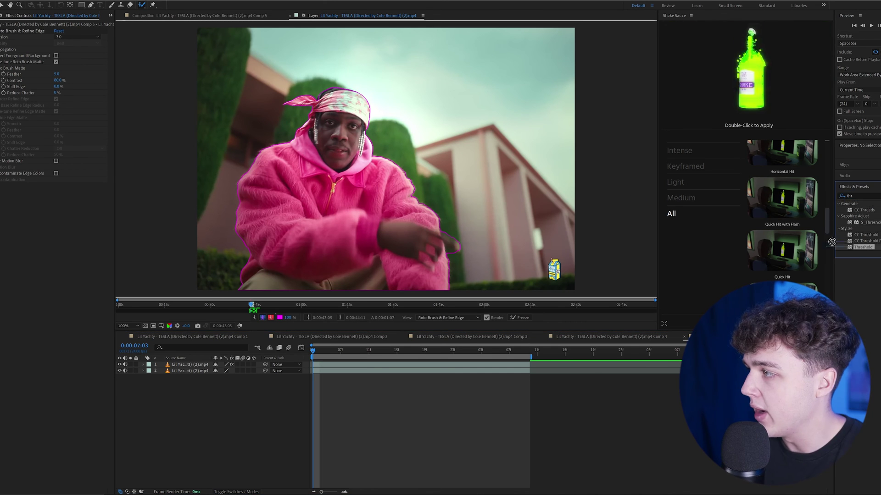
{"action": "left_click_drag", "start_coordinate": [224, 341], "coordinate": [189, 371]}
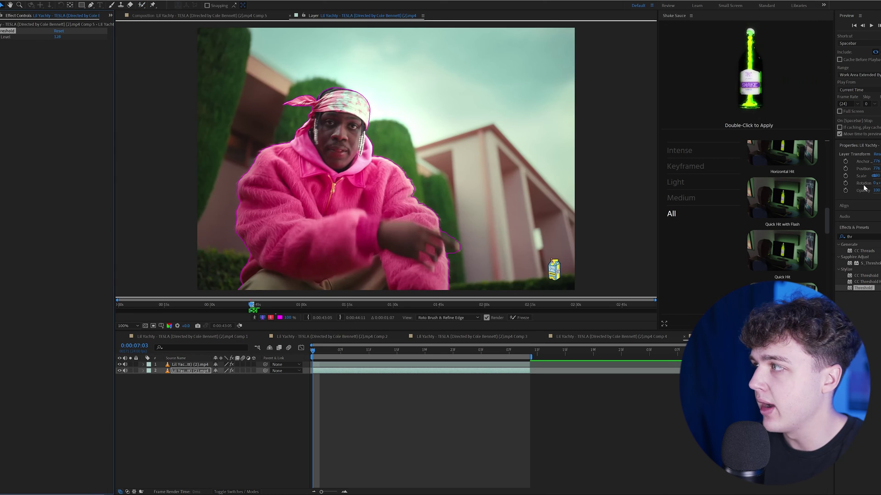
Step: Add the Noise effect to the same background layer and show the result in the composition view
{"action": "mouse_move", "coordinate": [780, 237]}
{"action": "type", "text": "noise"}
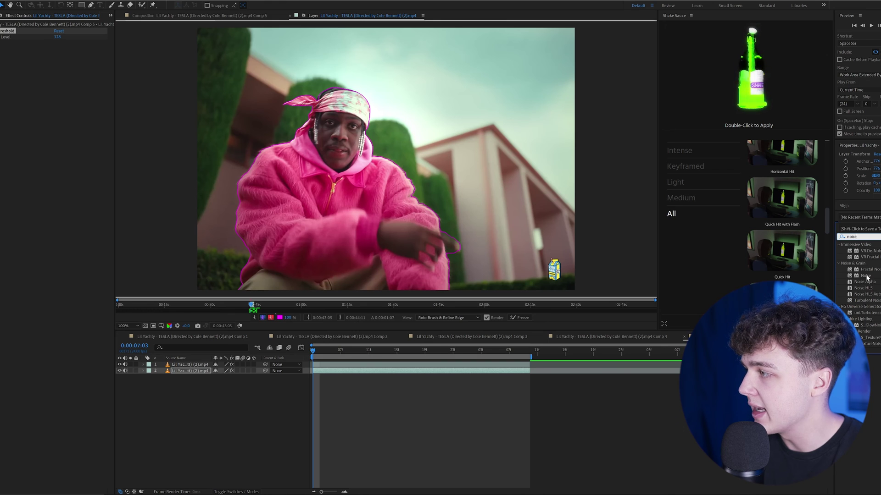
{"action": "left_click_drag", "start_coordinate": [867, 277], "coordinate": [190, 370]}
{"action": "left_click", "coordinate": [182, 16]}
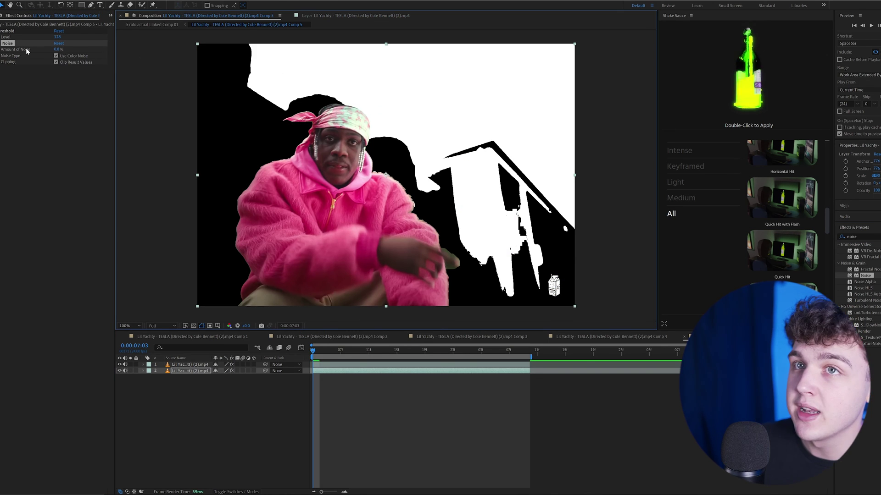
Step: Increase the background's Amount of Noise, reorder Noise above Threshold, and check the grainy look along the timeline
{"action": "left_click_drag", "start_coordinate": [58, 49], "coordinate": [100, 56]}
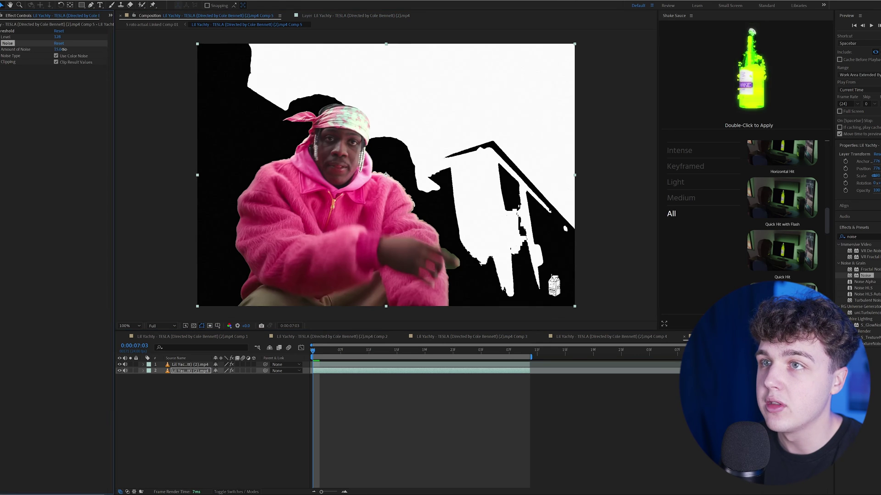
{"action": "left_click_drag", "start_coordinate": [9, 44], "coordinate": [57, 63]}
{"action": "mouse_move", "coordinate": [326, 350]}
{"action": "left_mouse_down"}
{"action": "mouse_move", "coordinate": [417, 351]}
{"action": "mouse_move", "coordinate": [332, 358]}
{"action": "left_mouse_up"}
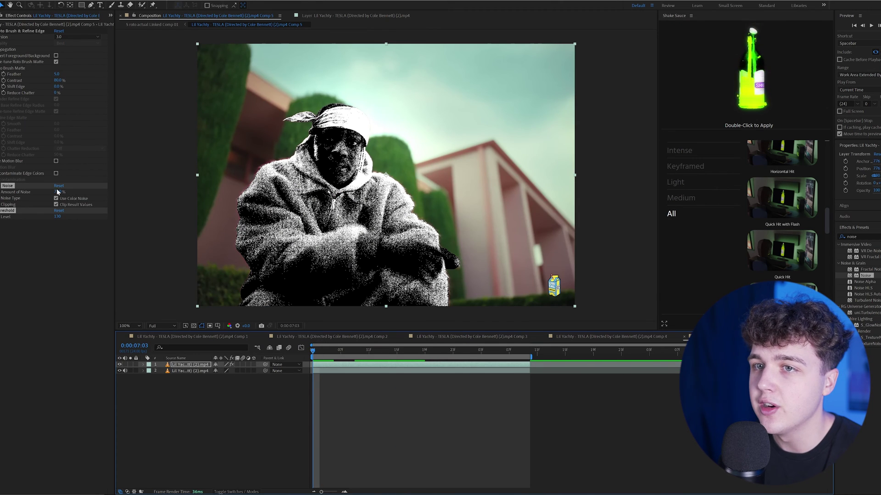
Step: Adjust the Amount of Noise and Threshold Level on the cut-out performer layer, and preview the black-and-white look
{"action": "left_click_drag", "start_coordinate": [59, 192], "coordinate": [58, 218]}
{"action": "key", "text": "space"}
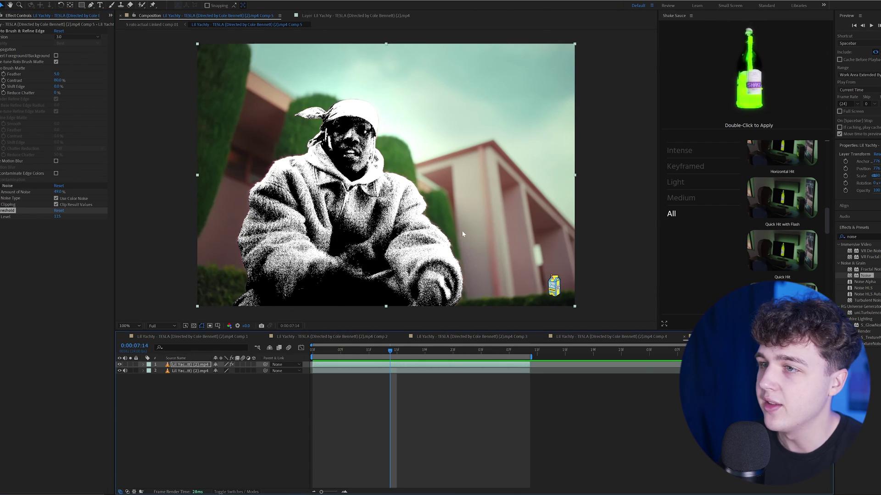